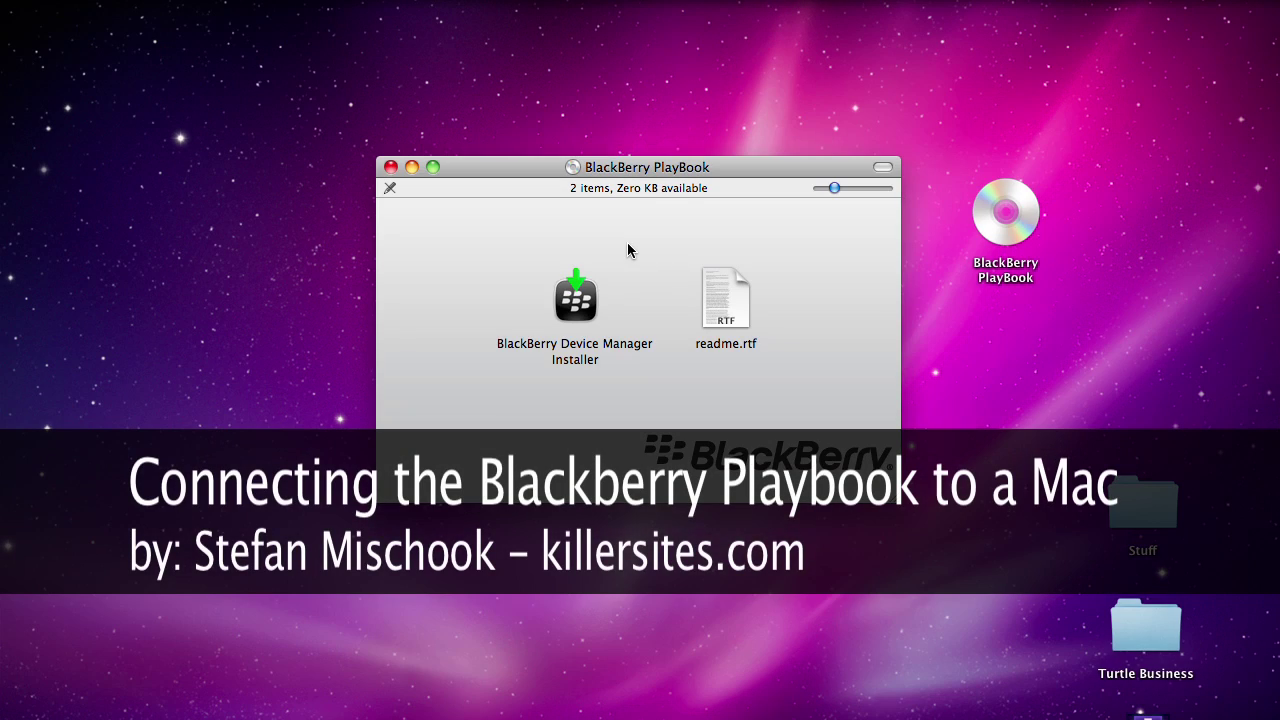
- Launch the BlackBerry Device Manager installer and advance past the Introduction and Read Me pages
click(582, 300)
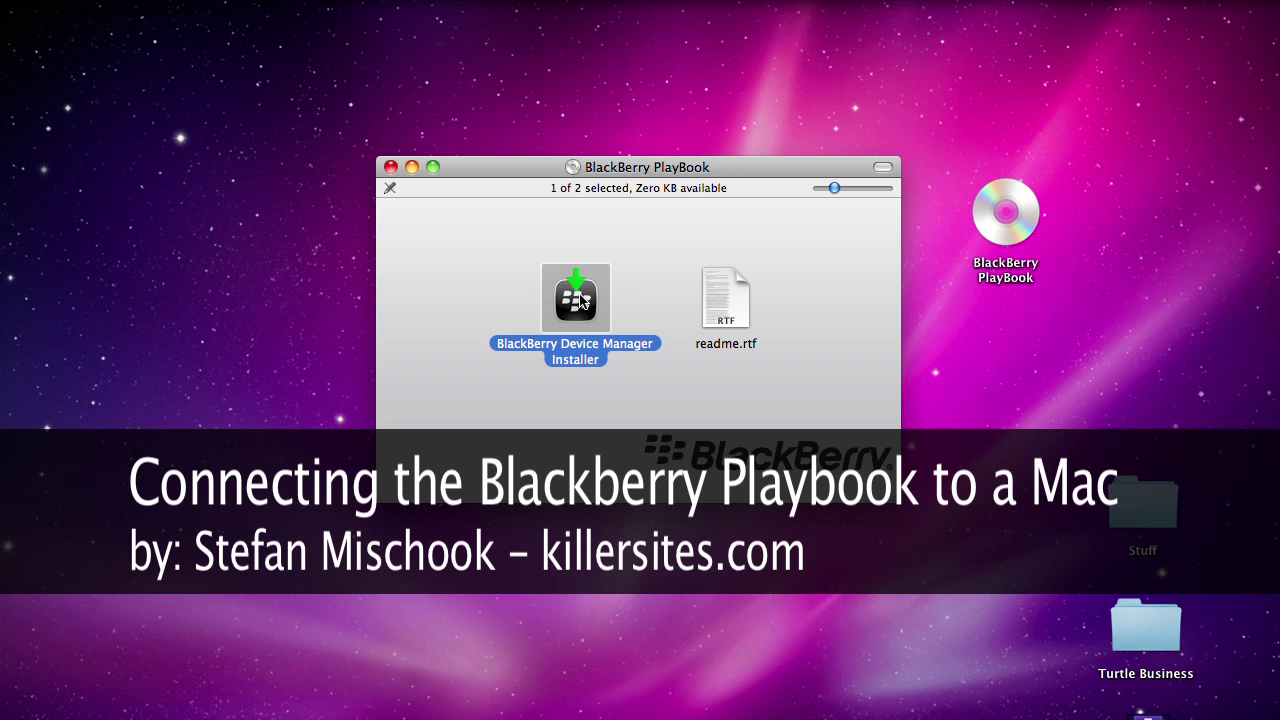
double_click(582, 300)
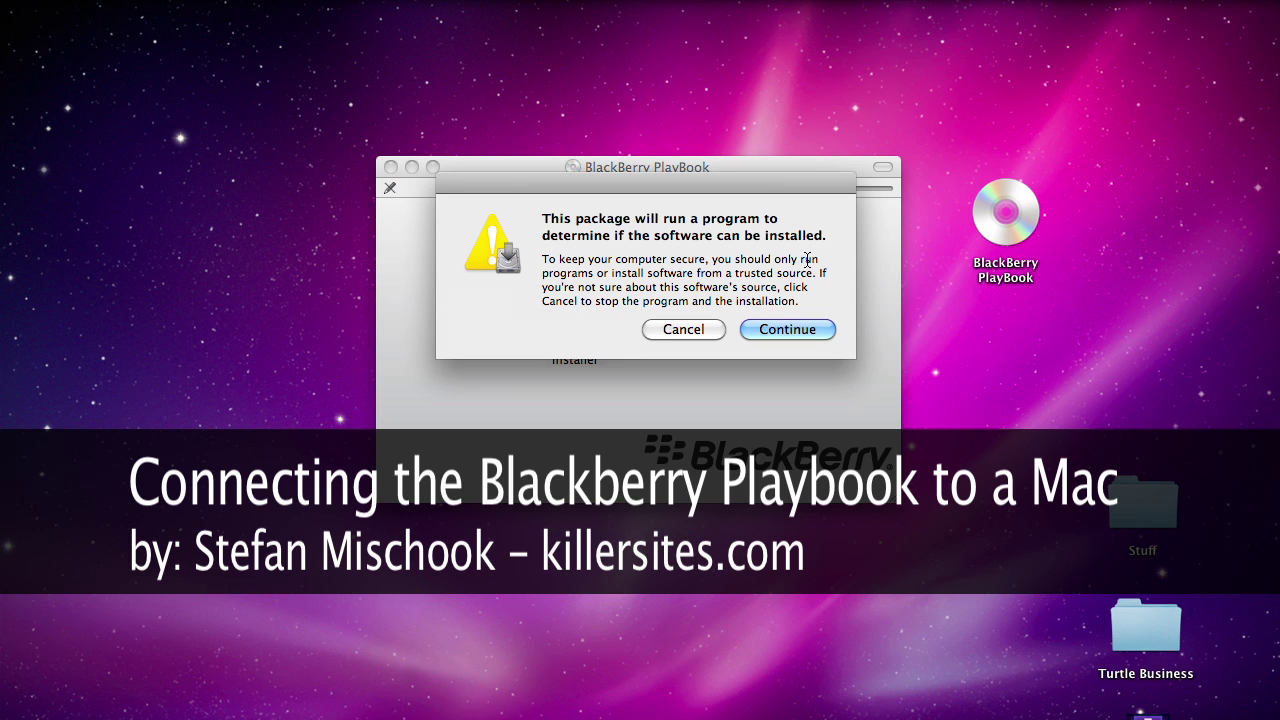
click(772, 328)
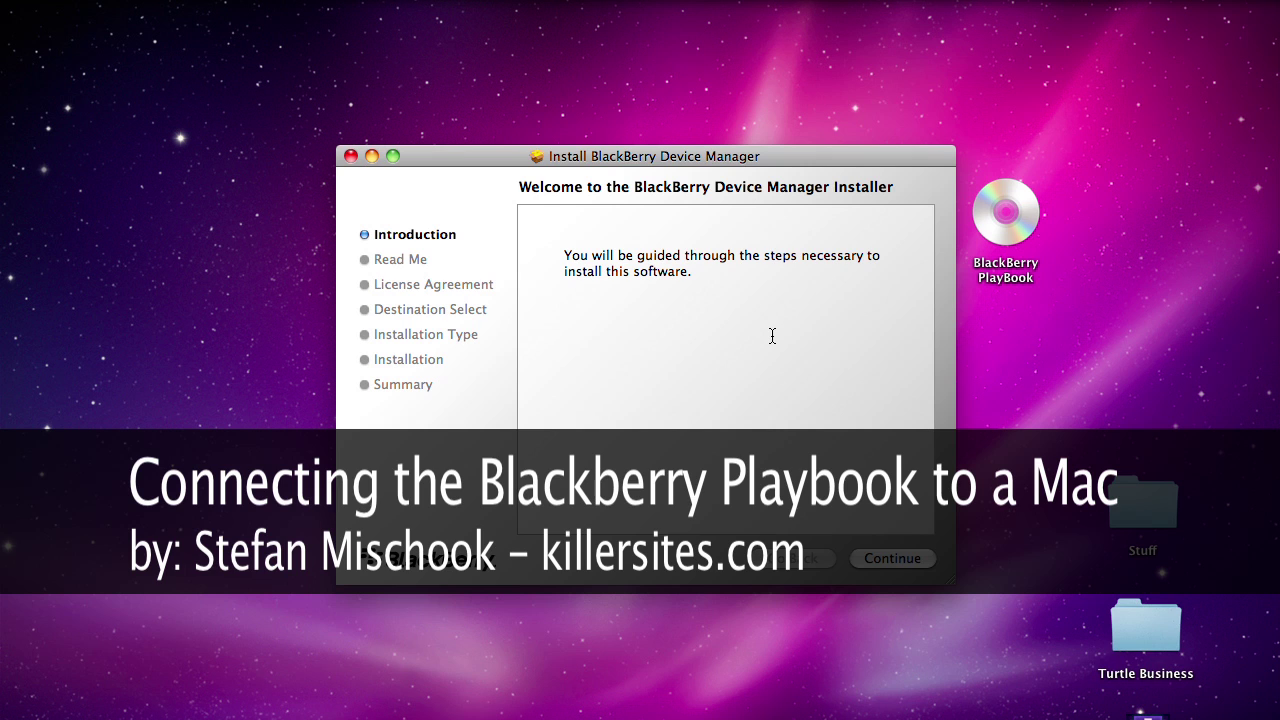
click(866, 560)
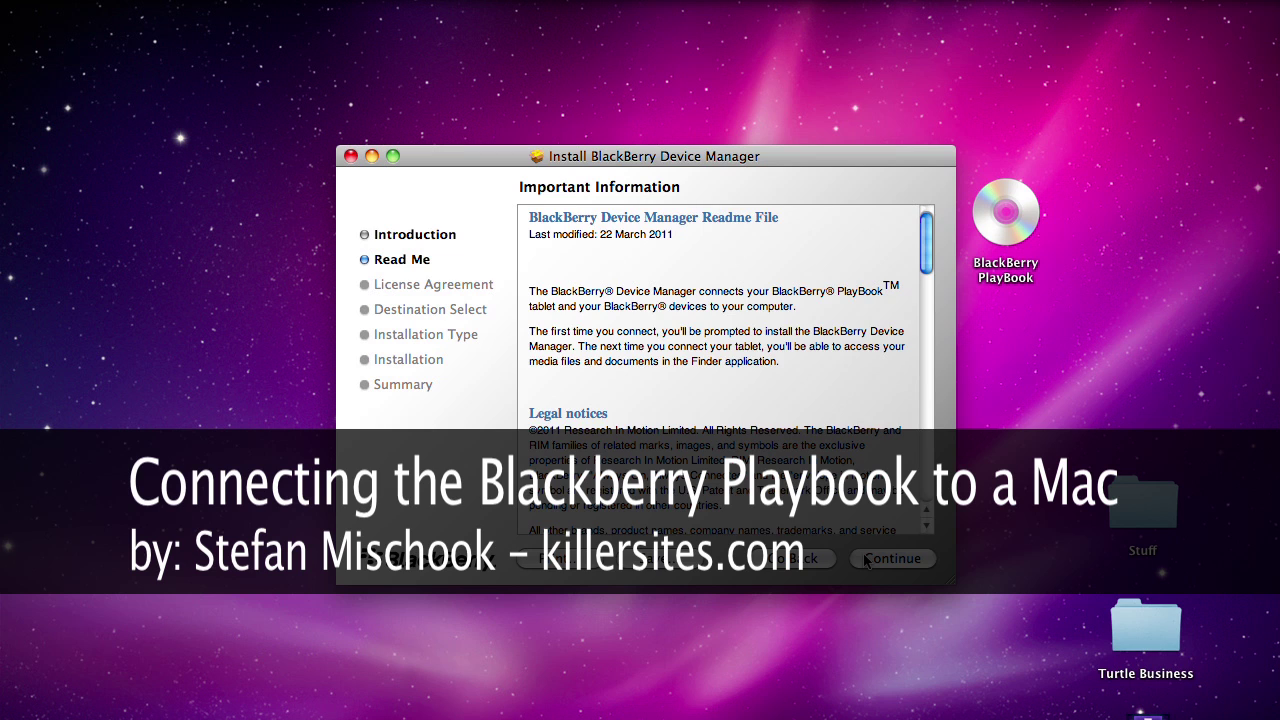
click(866, 560)
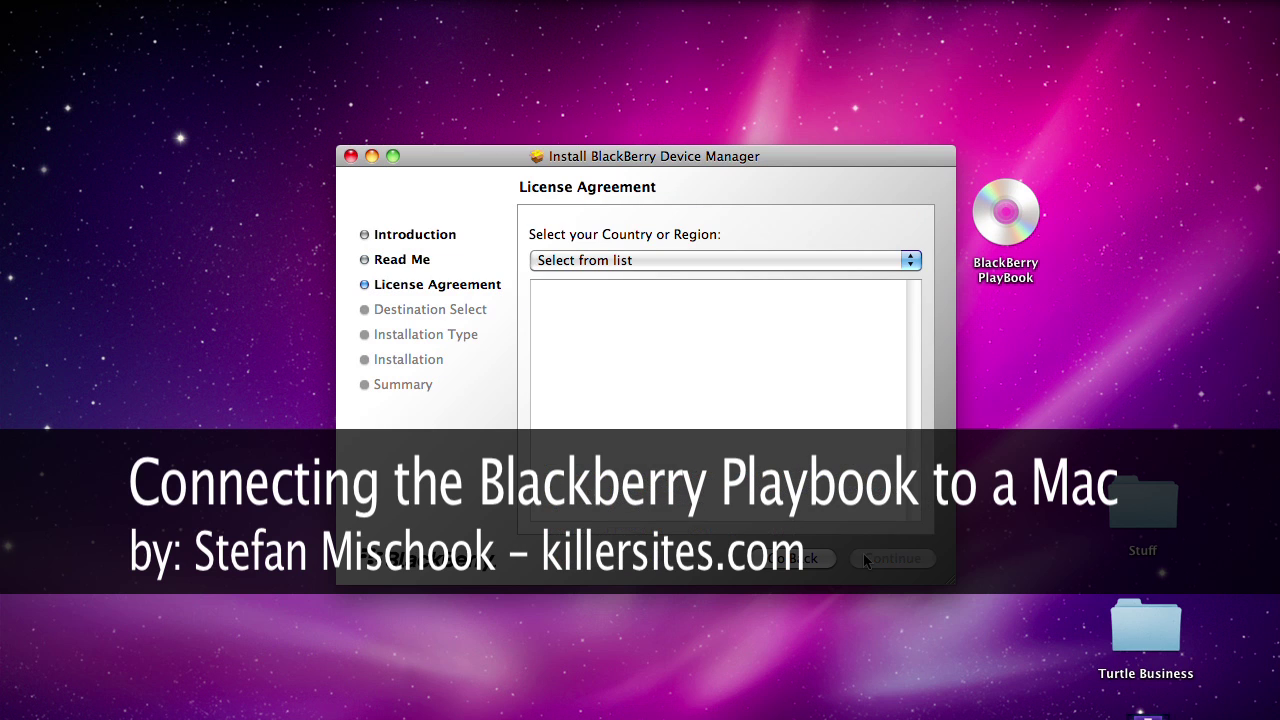
- Choose Canada (English) as the licence region and agree to the licence terms
click(641, 262)
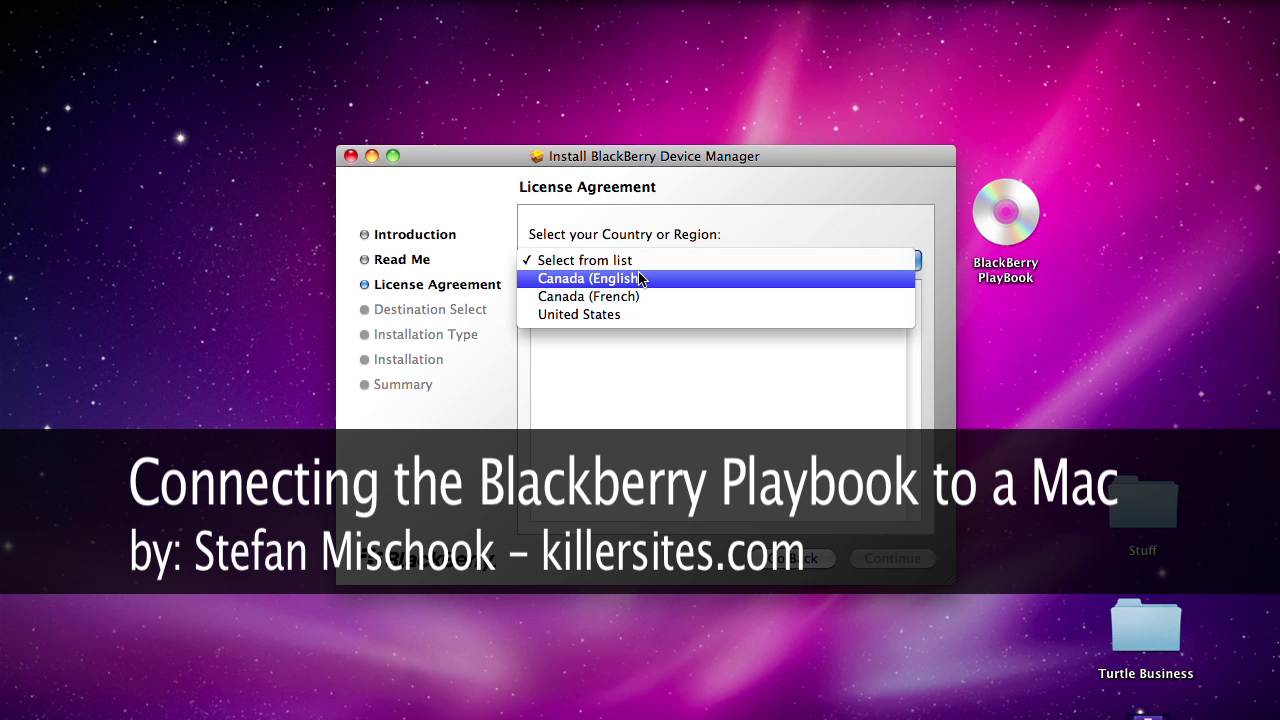
click(643, 279)
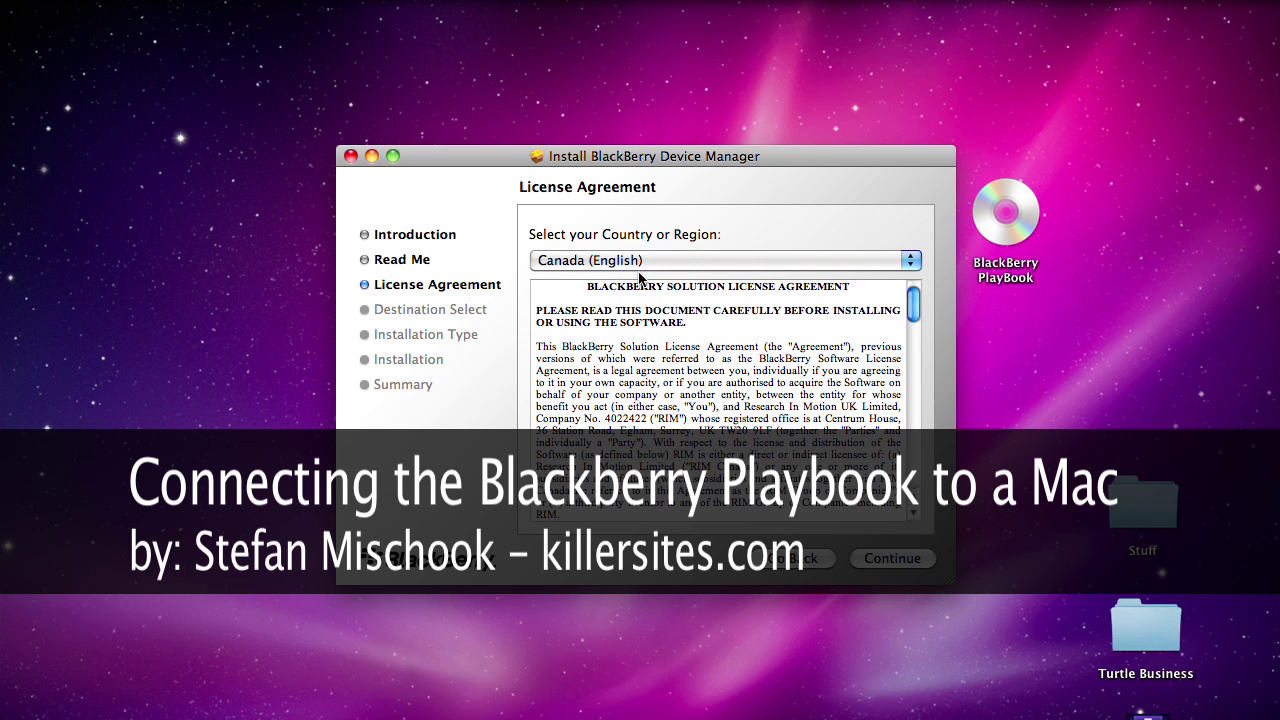
click(867, 561)
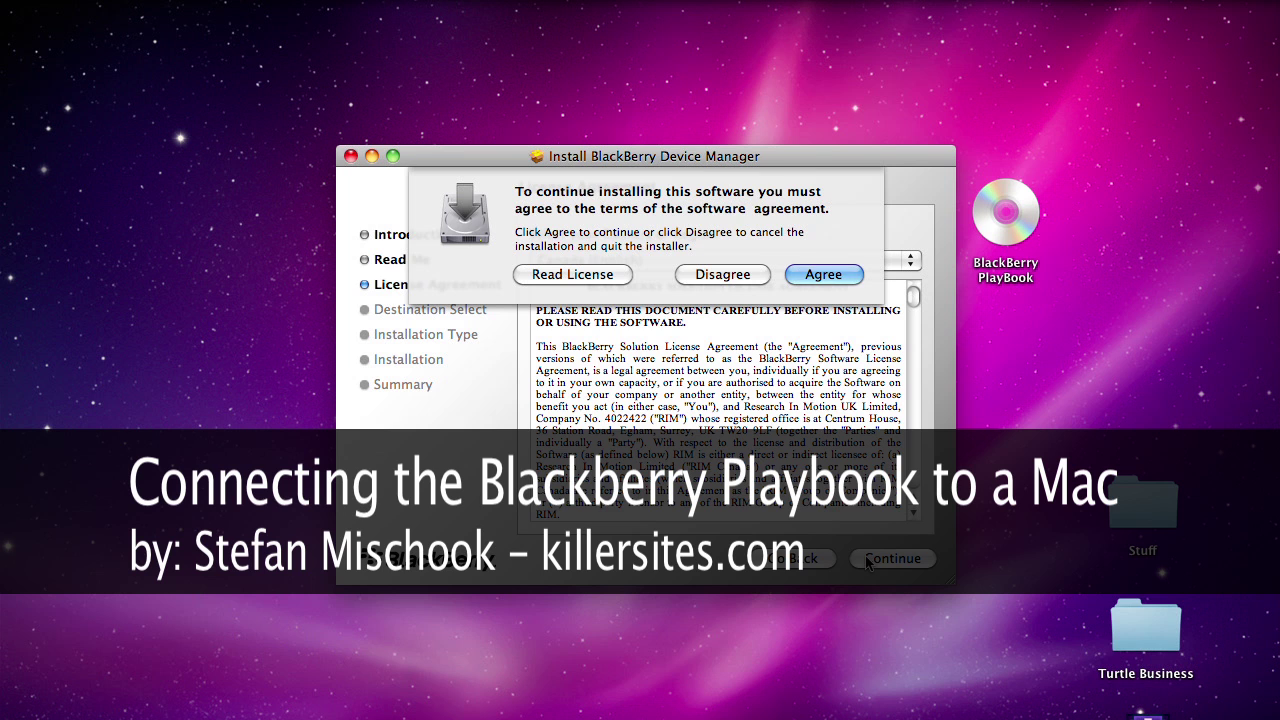
click(808, 275)
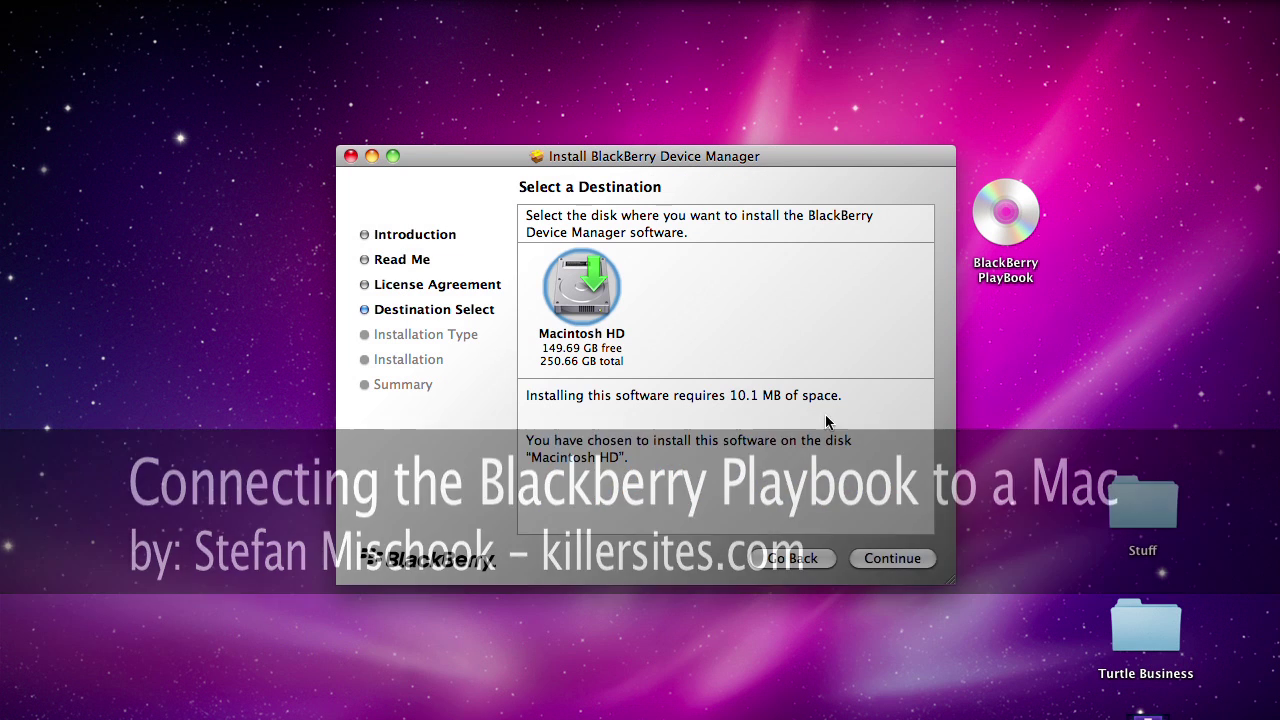
- Install BlackBerry Device Manager on Macintosh HD, authorising with the administrator password and accepting the restart
click(873, 560)
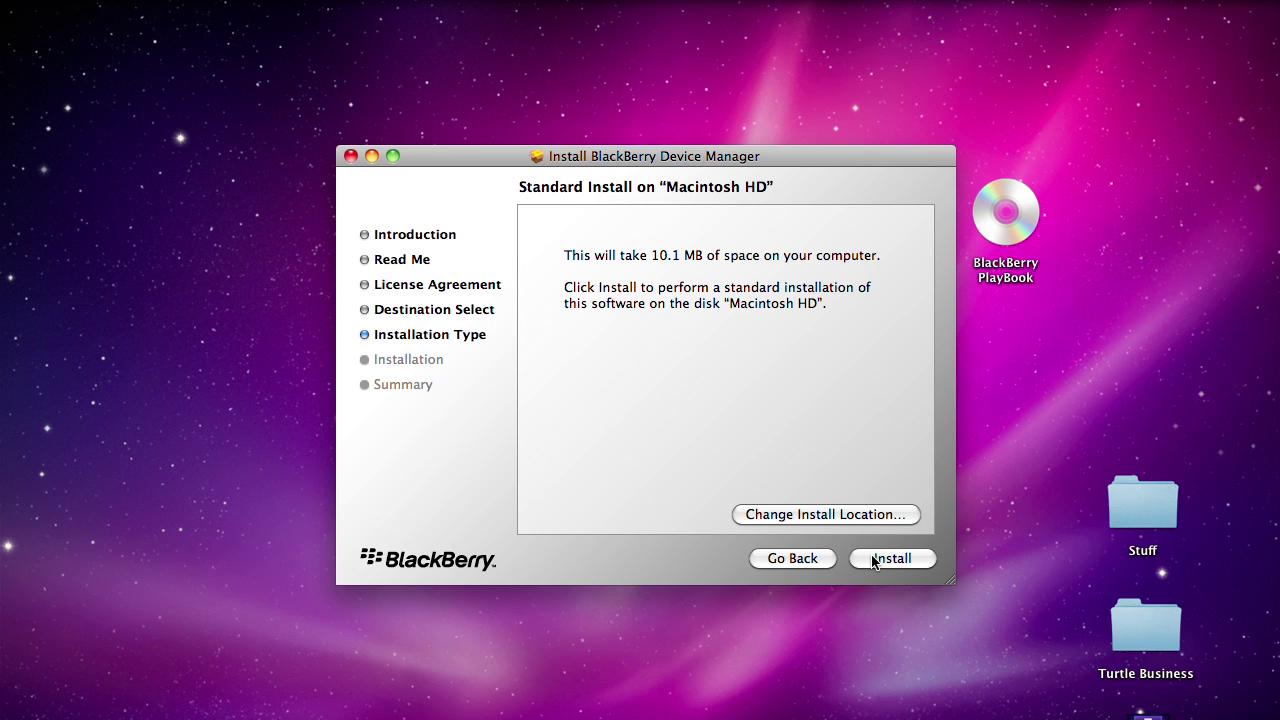
click(873, 560)
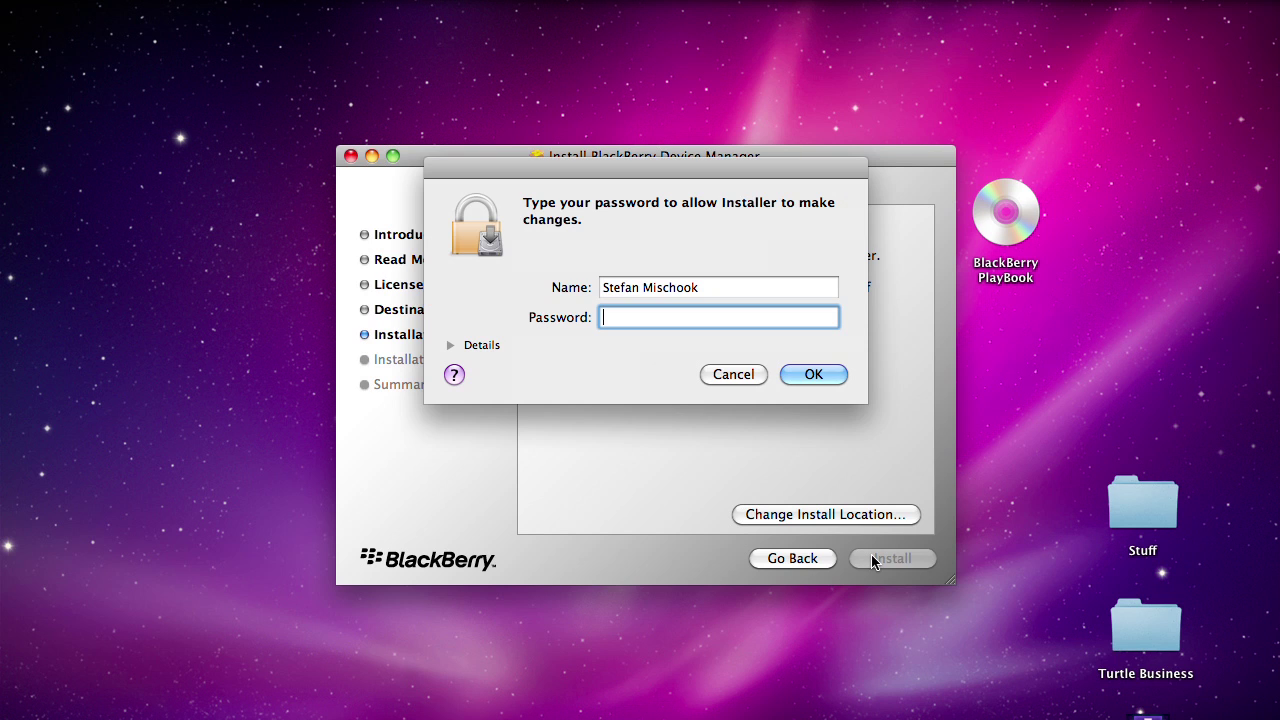
text(•••••••••)
click(808, 376)
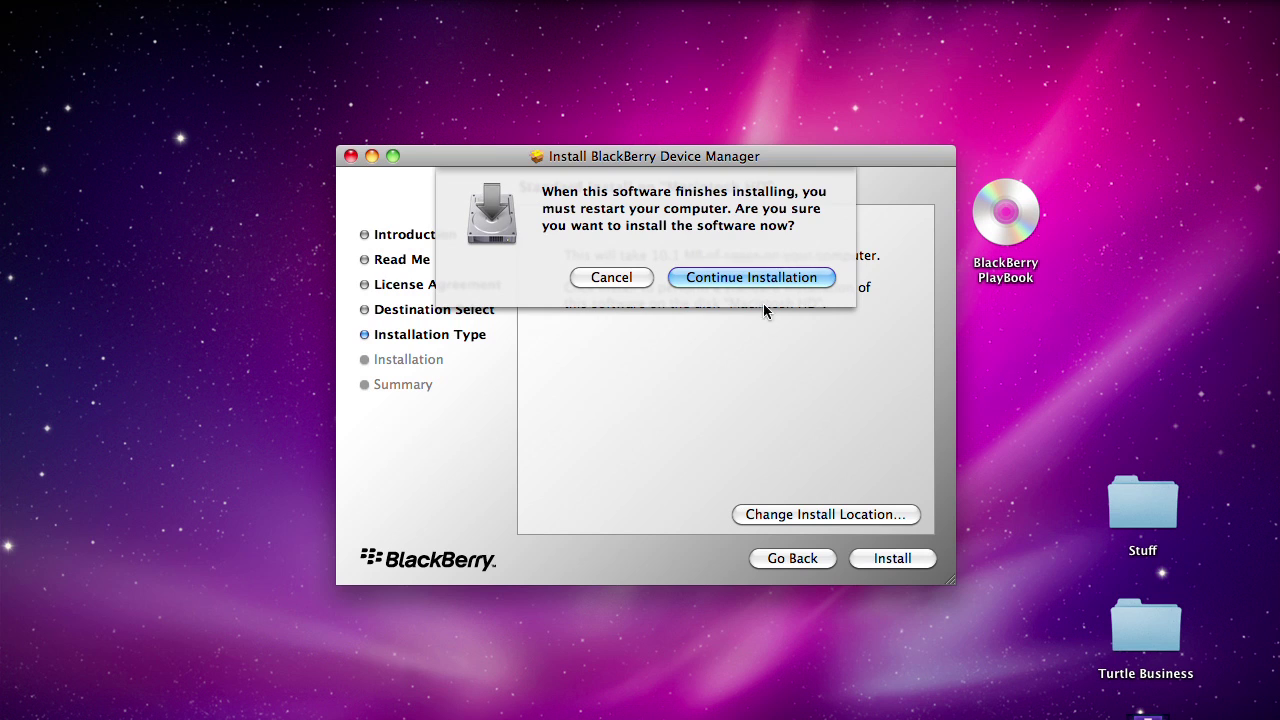
click(748, 279)
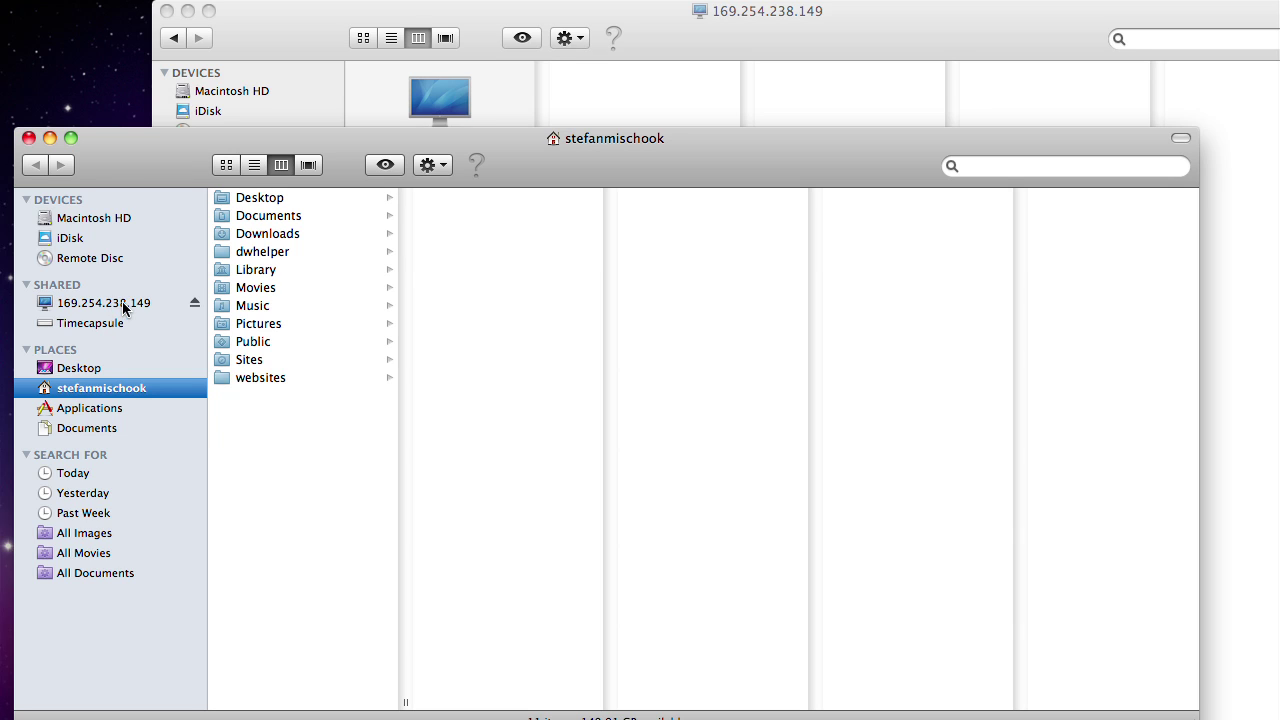
- Open the PlayBook's 169.254.238.149 share and bring up System Preferences beside it
click(125, 306)
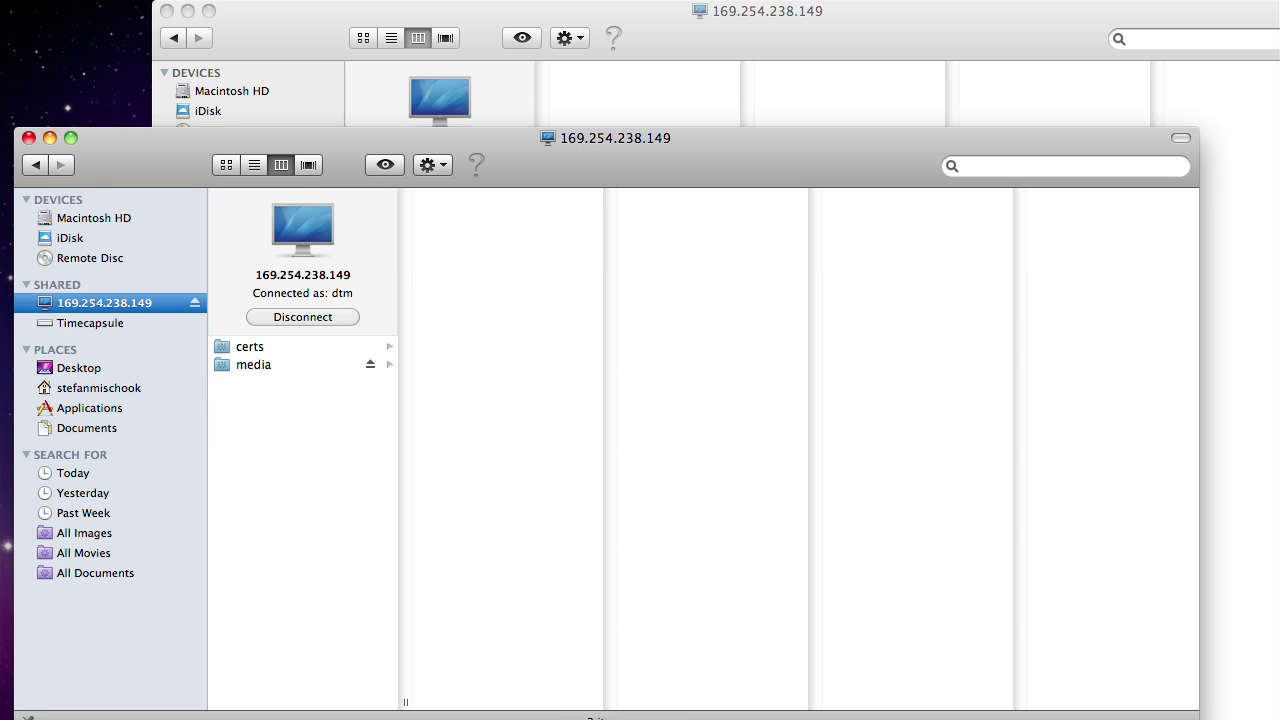
click(769, 716)
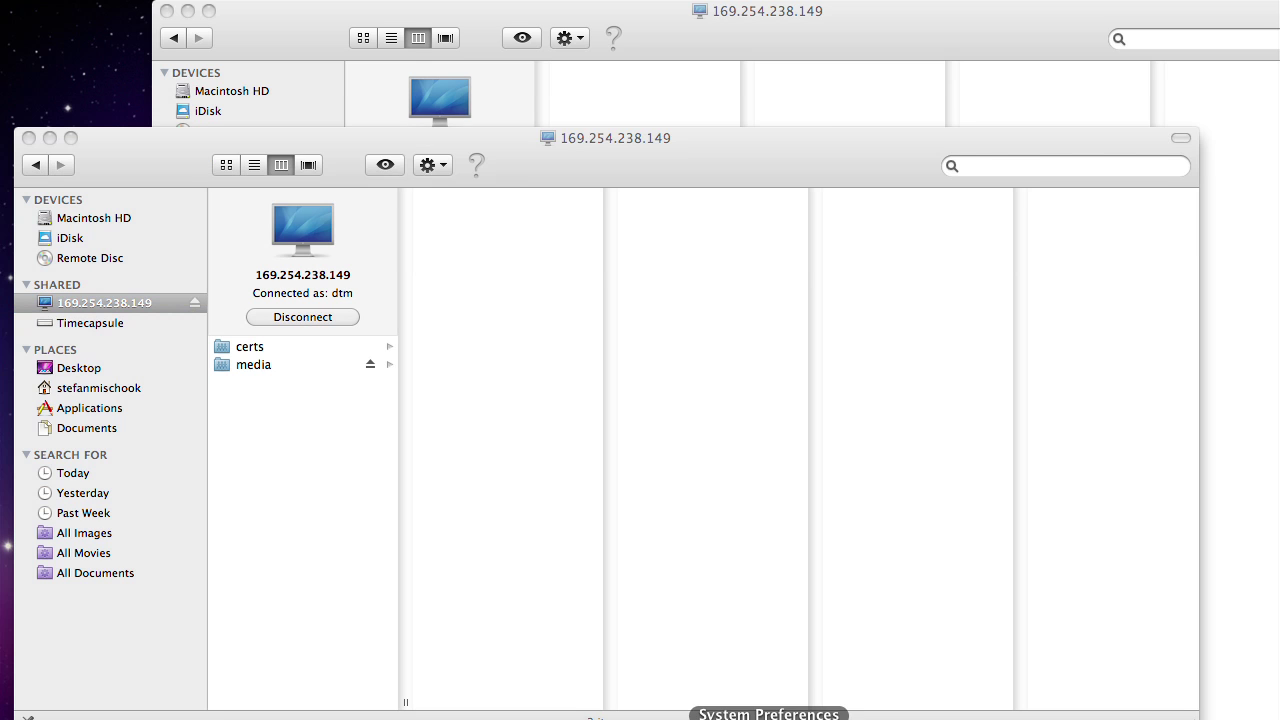
drag(628, 148, 662, 70)
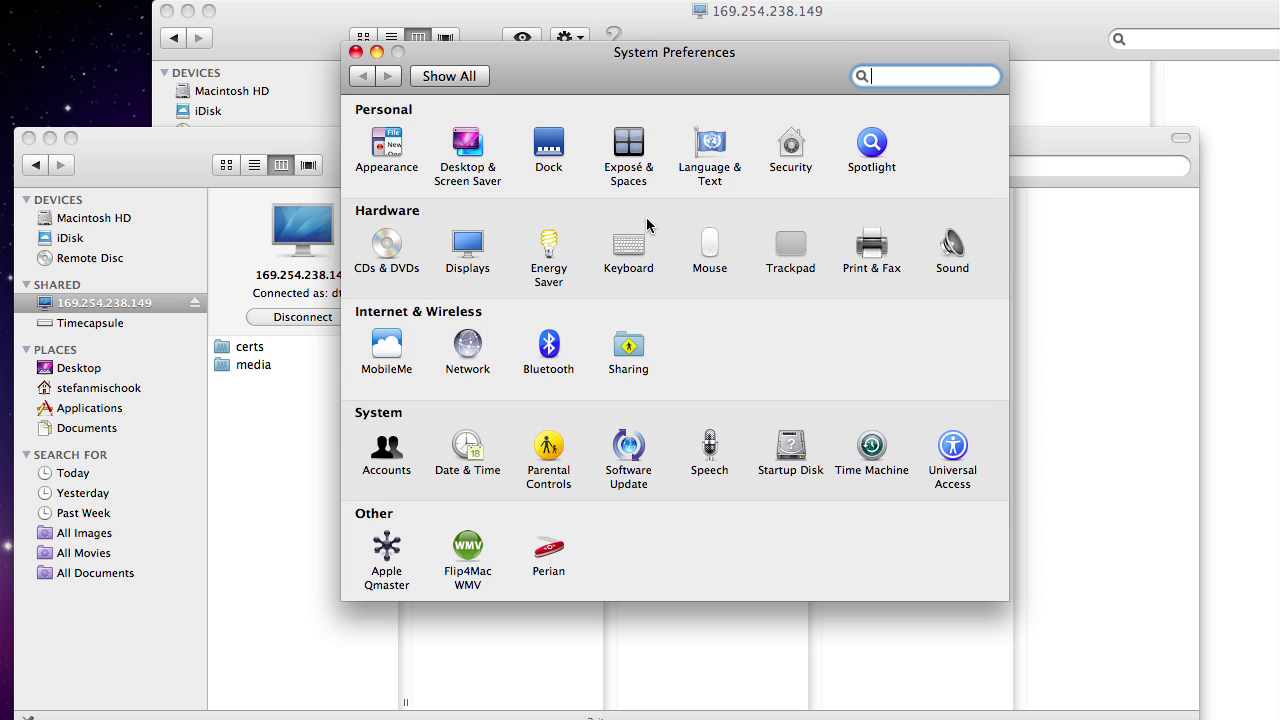
- Check that the RIM Network Device in the Network pane has self-assigned IP 169.254.238.150
click(463, 342)
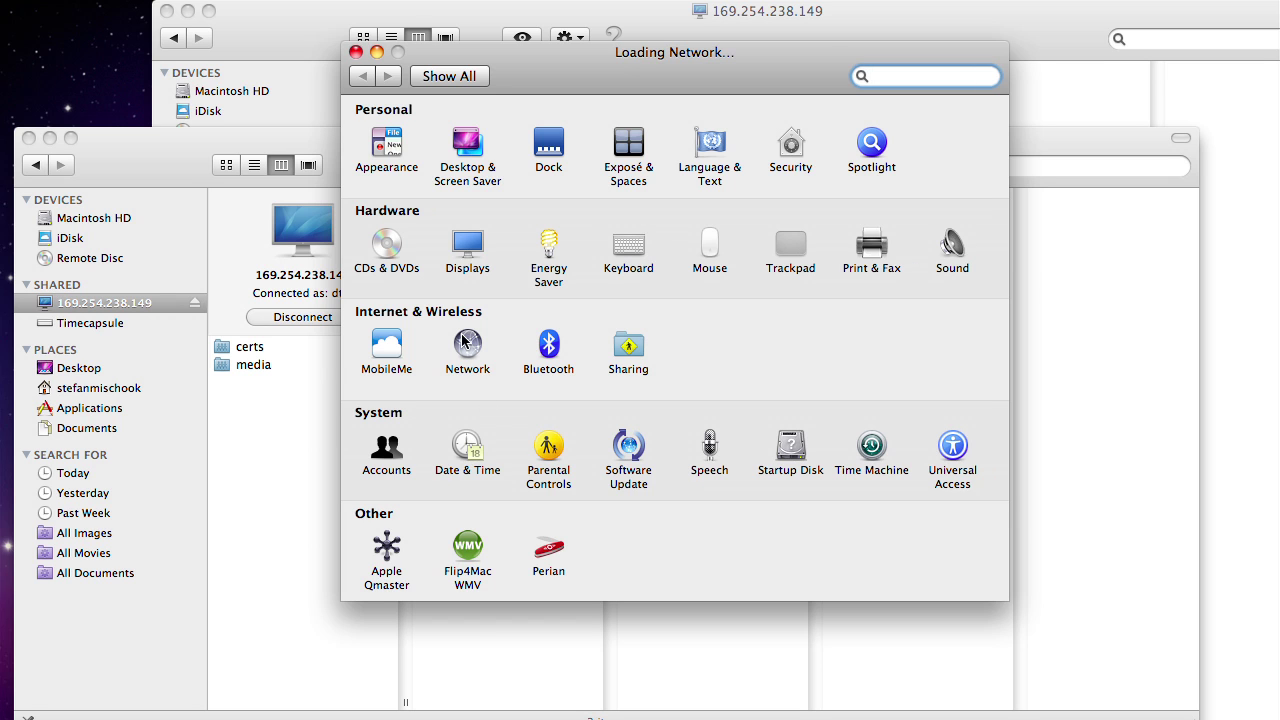
click(443, 241)
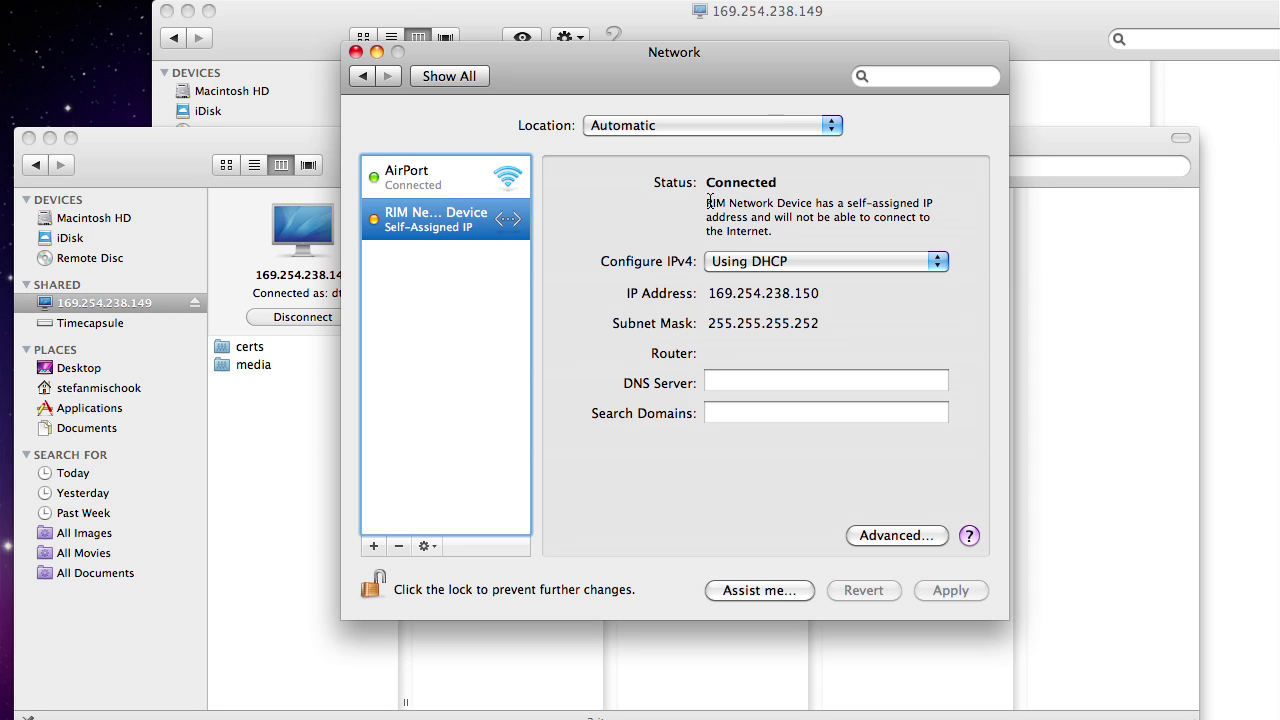
drag(709, 203, 782, 231)
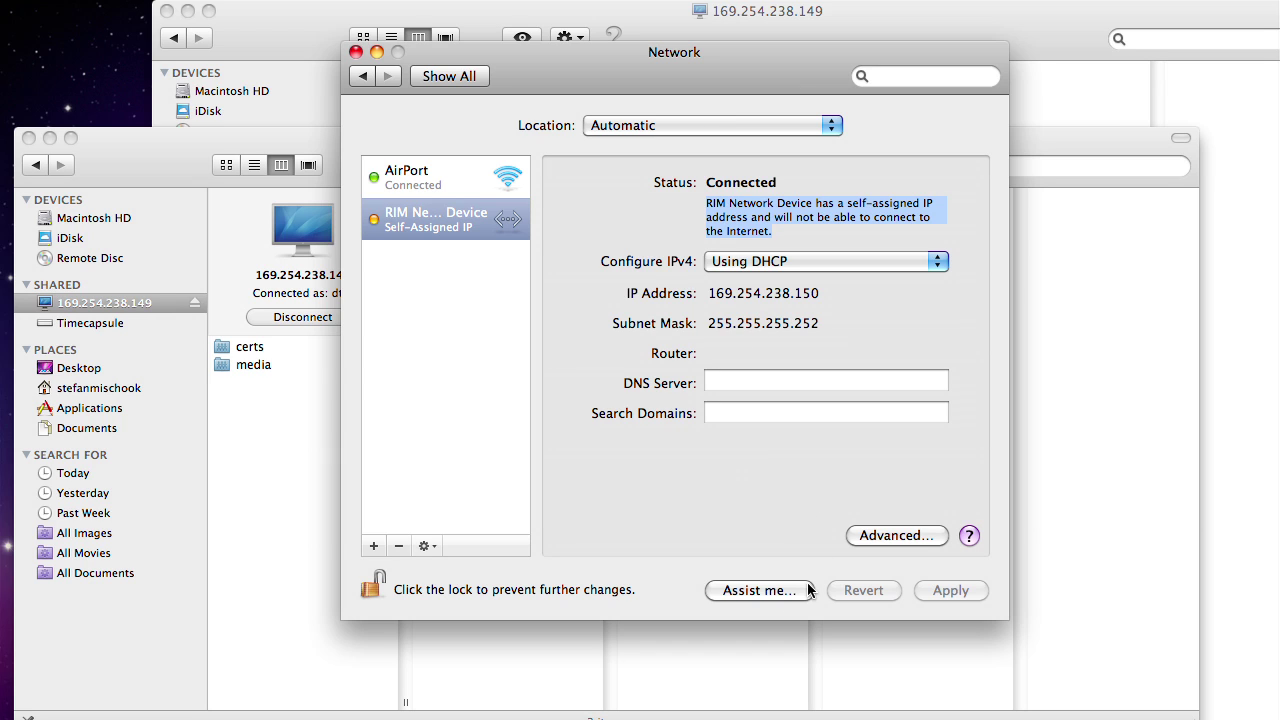
- Close System Preferences, open the share's media folder and preview camera photos IMG_00000008.jpg and IMG_00000007.jpg
click(356, 52)
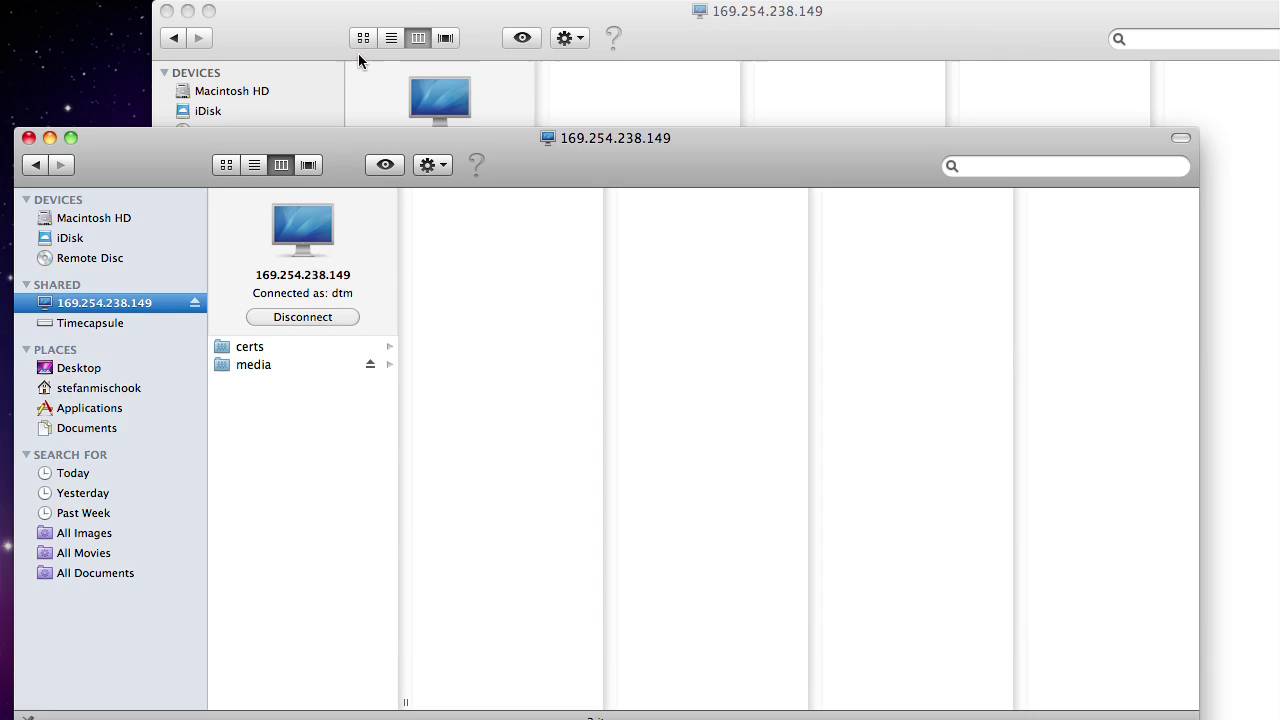
click(282, 367)
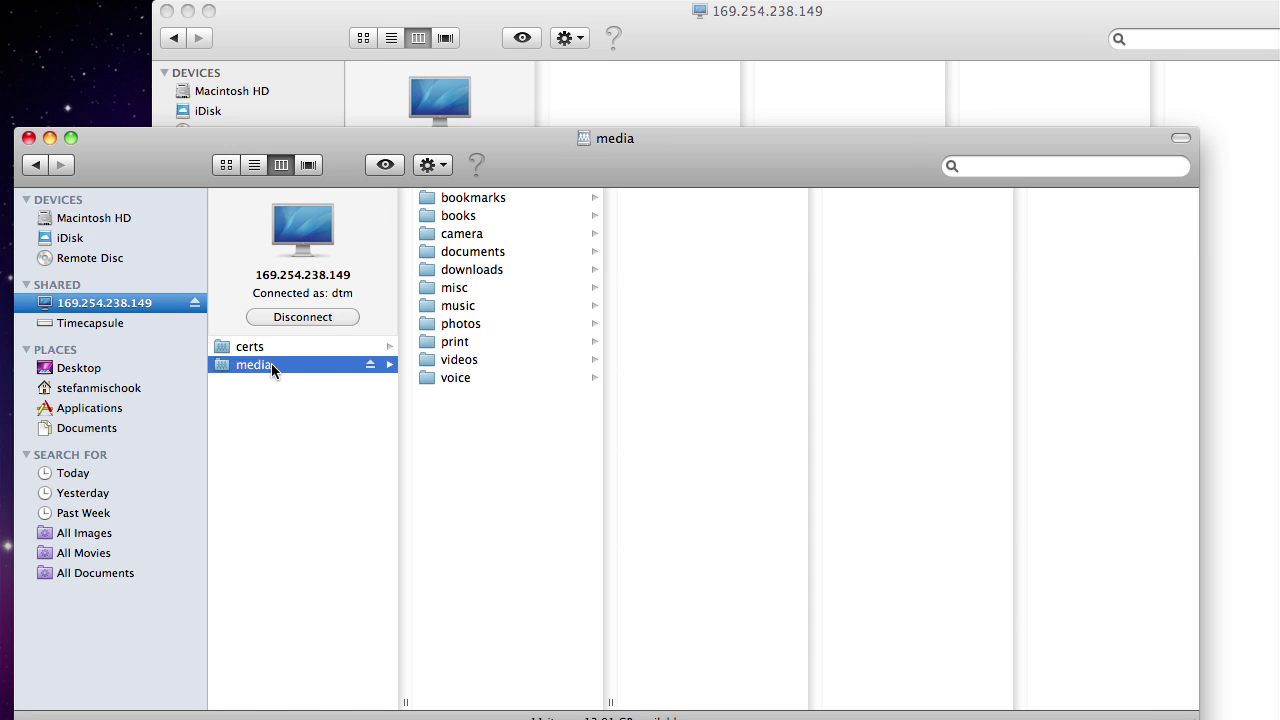
click(447, 218)
click(446, 233)
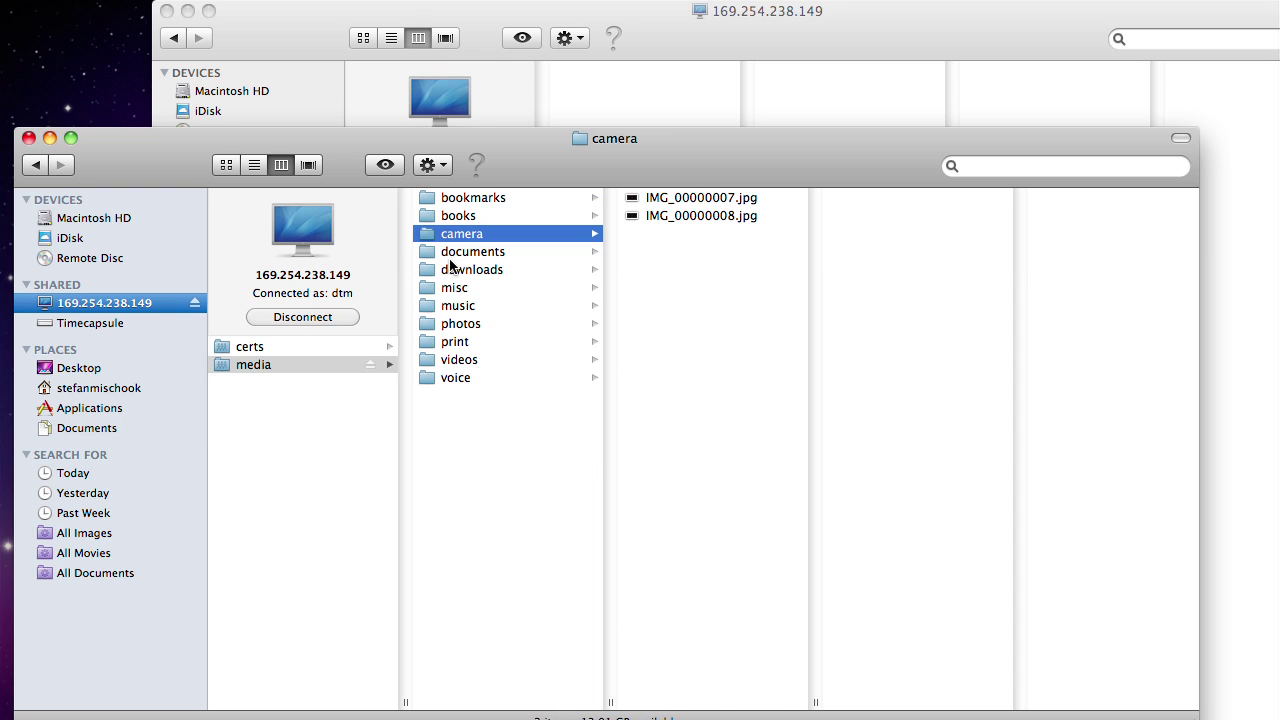
click(450, 269)
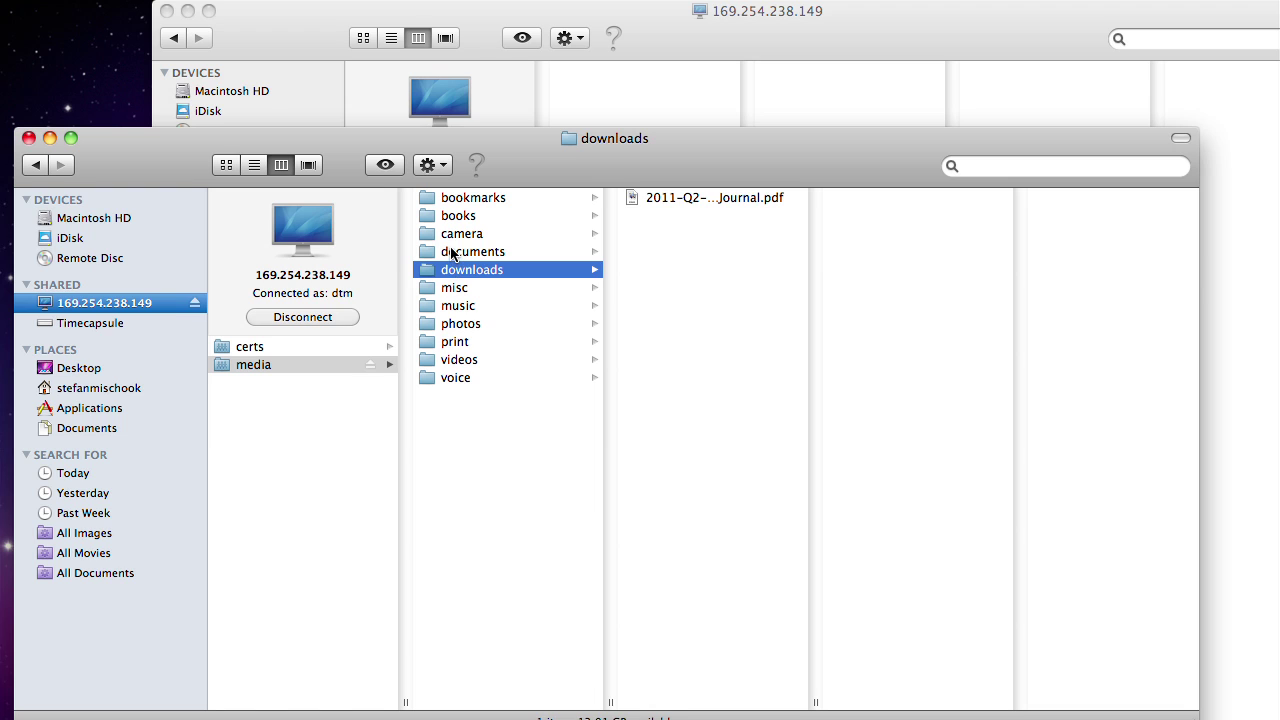
click(450, 253)
click(454, 238)
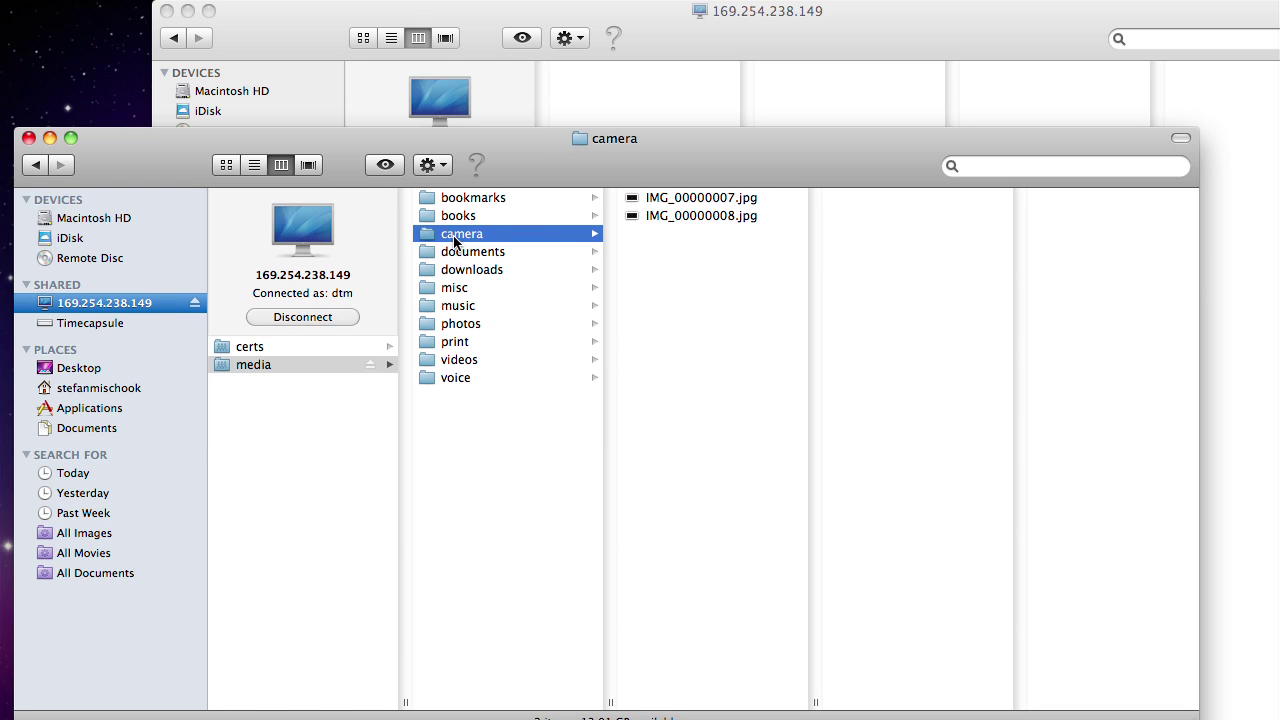
click(630, 216)
click(636, 199)
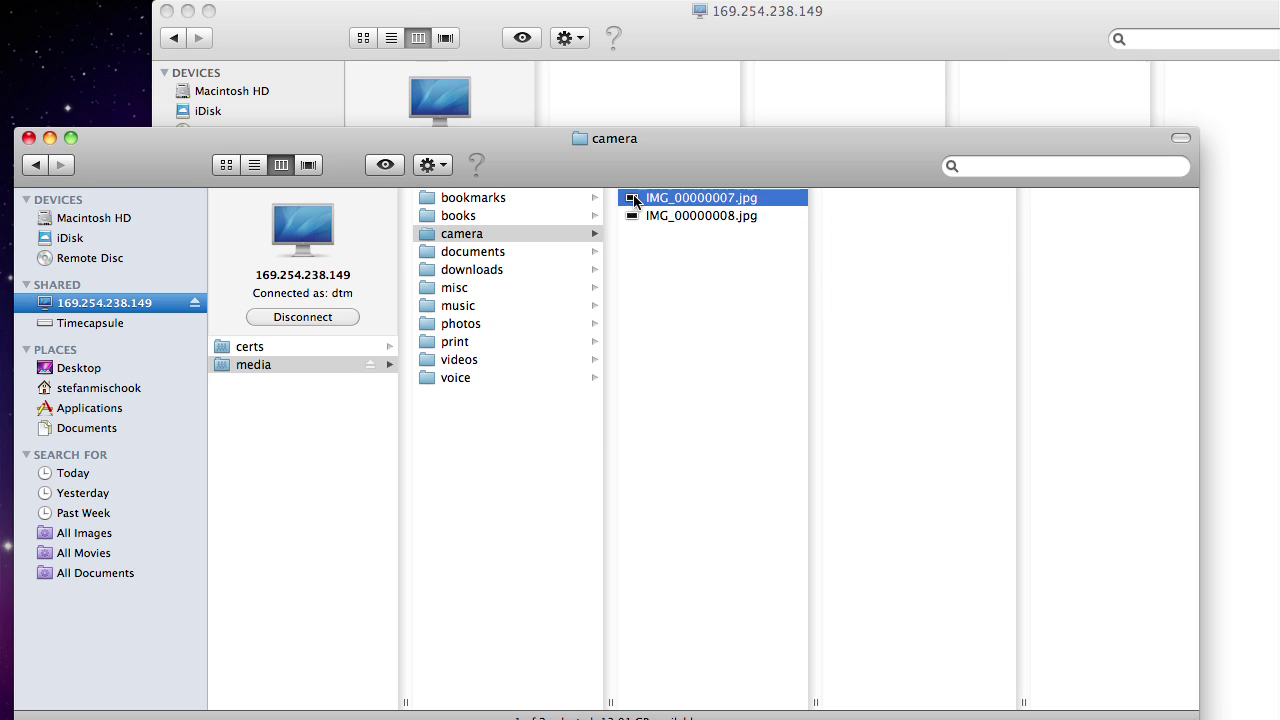
- Browse the music, misc and downloads folders, previewing the PDF in downloads
click(483, 305)
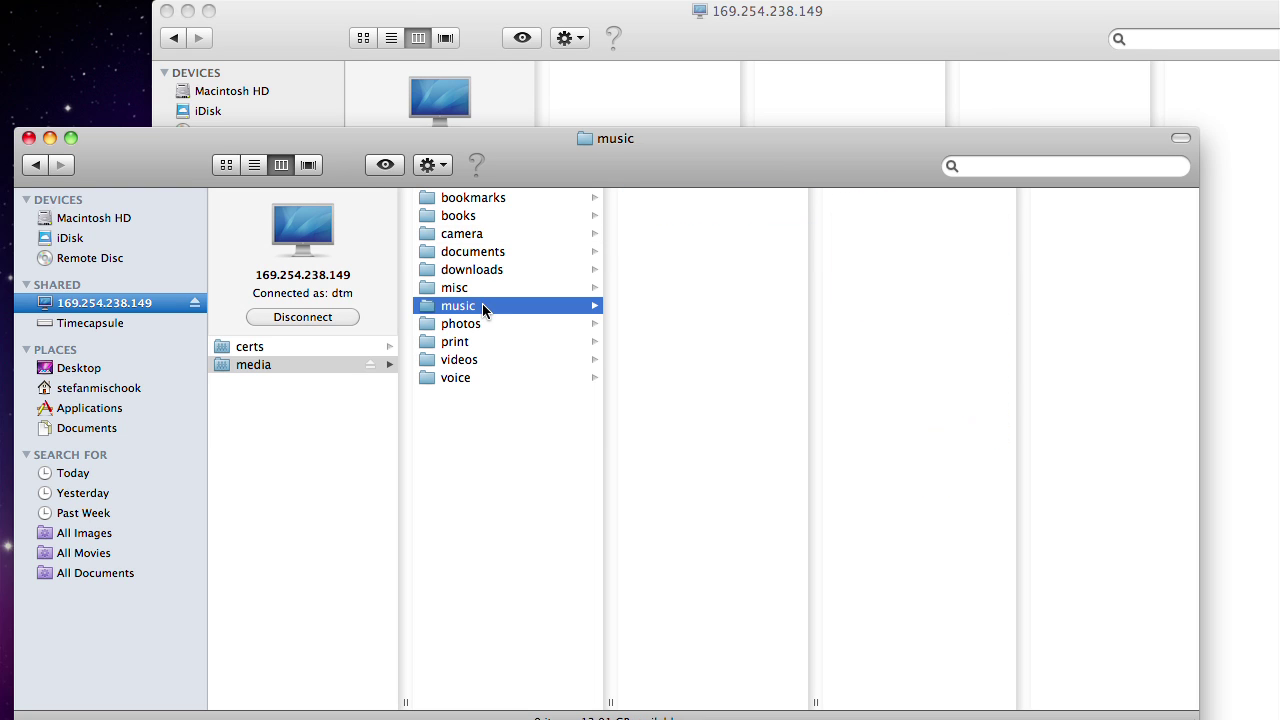
click(481, 287)
click(486, 274)
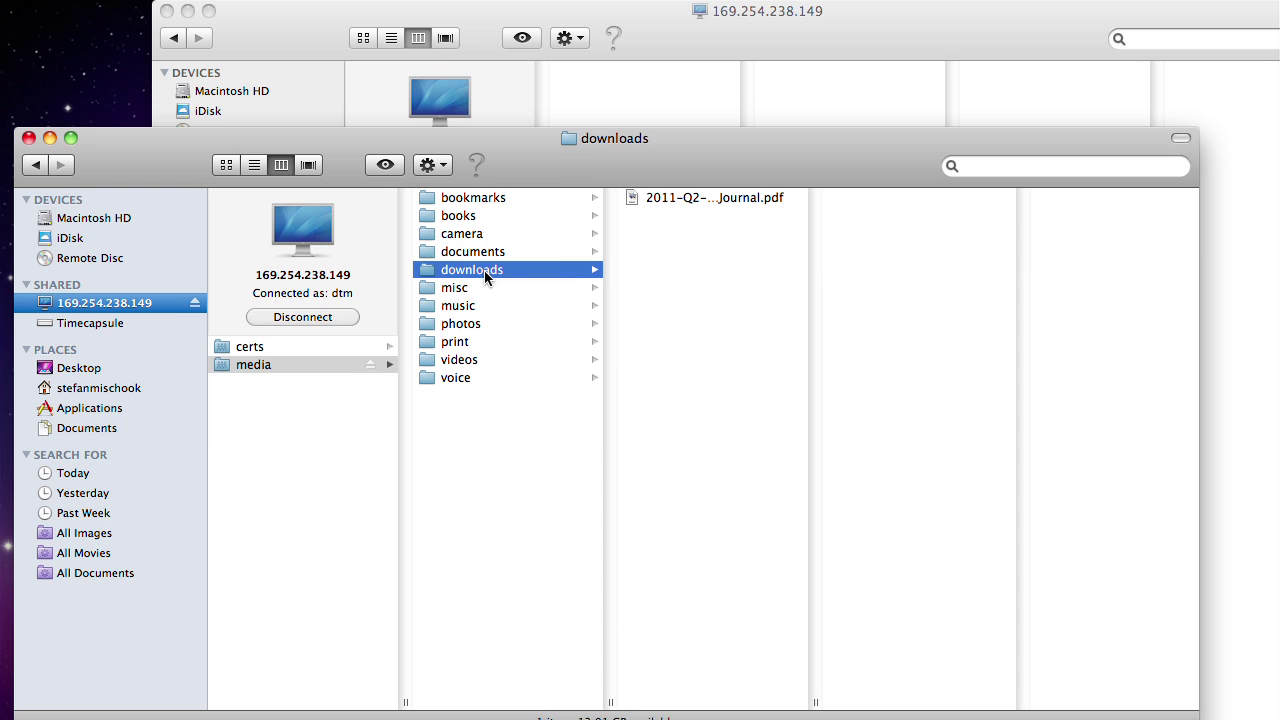
click(655, 198)
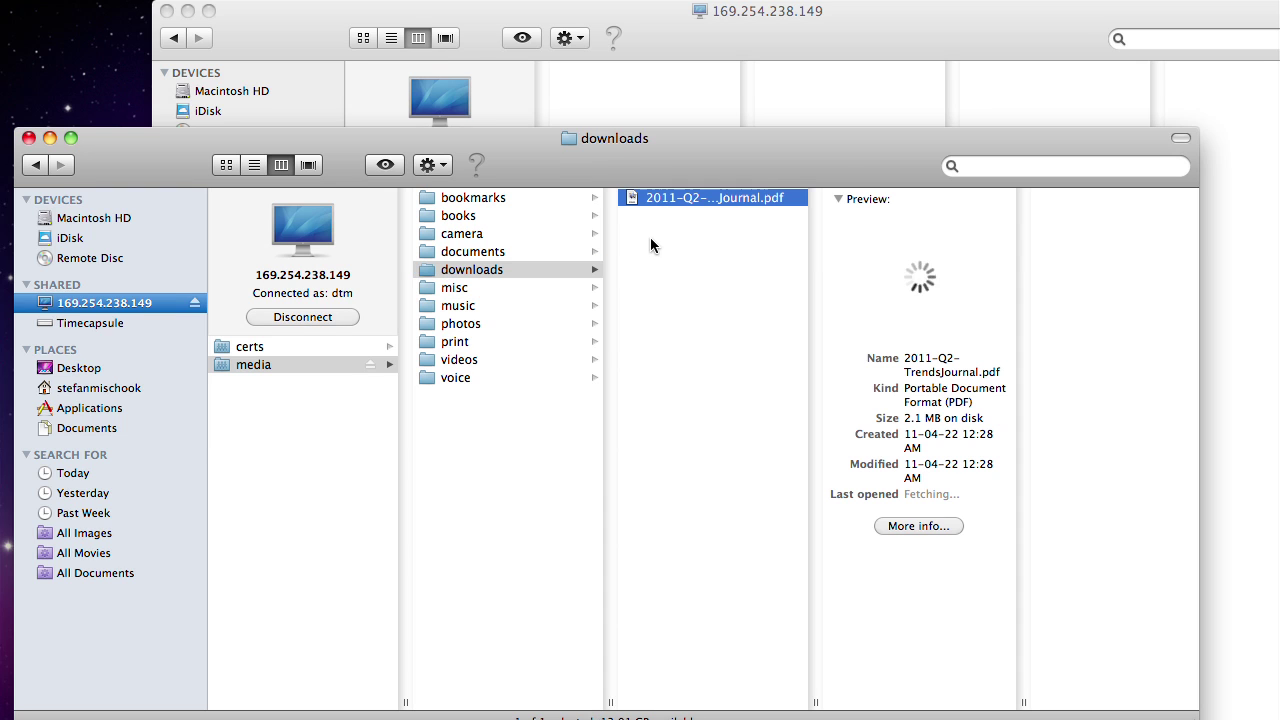
click(521, 272)
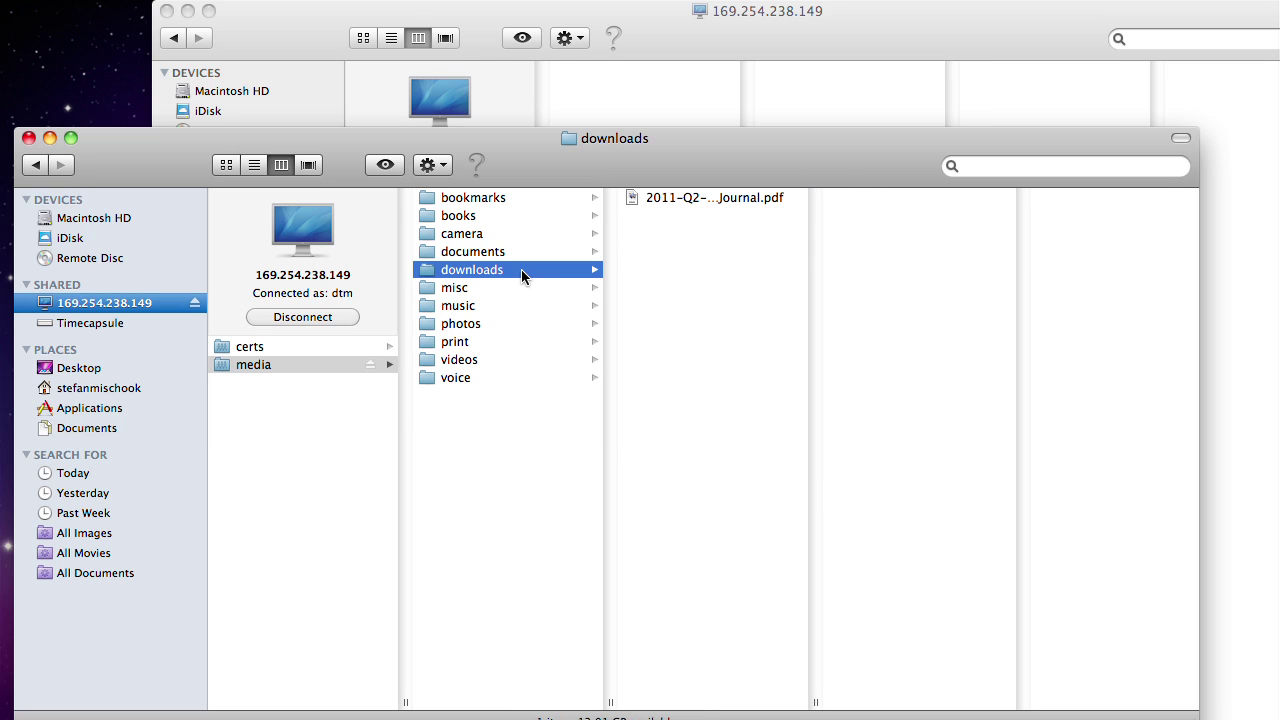
- Look through videos, voice, photos, music and downloads, end in misc, and minimize the background share window
click(463, 364)
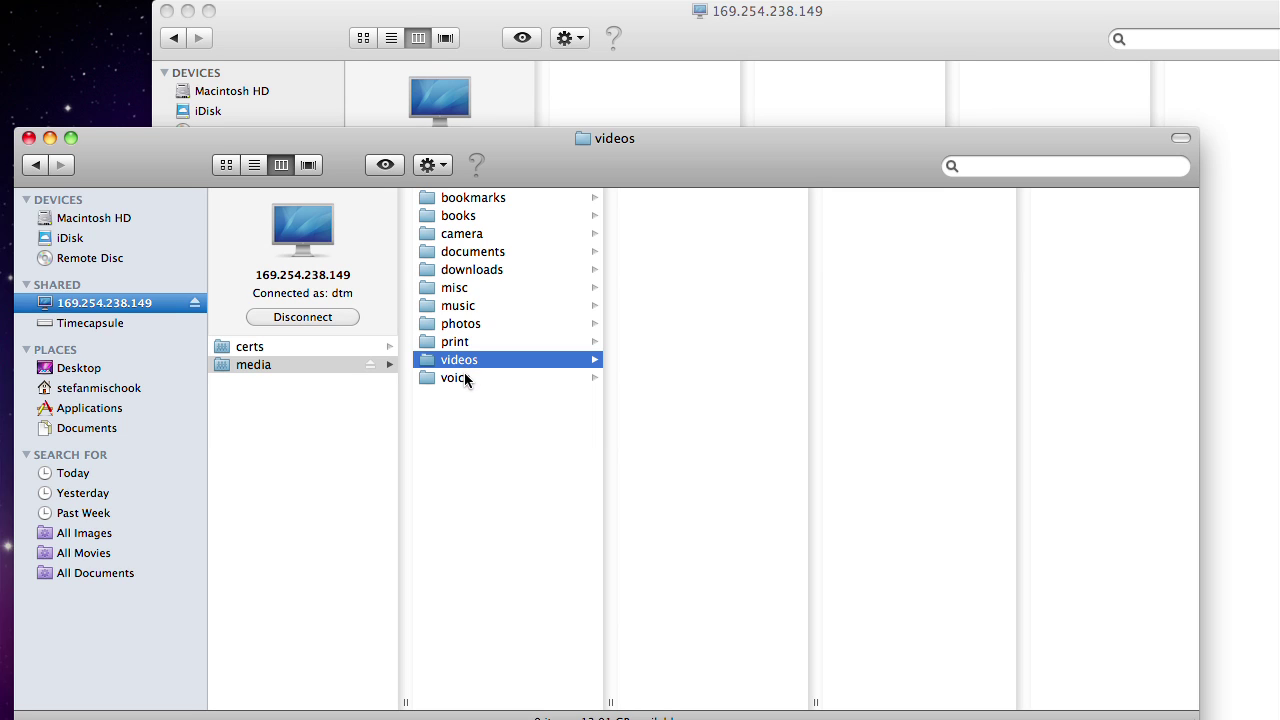
click(464, 375)
click(474, 324)
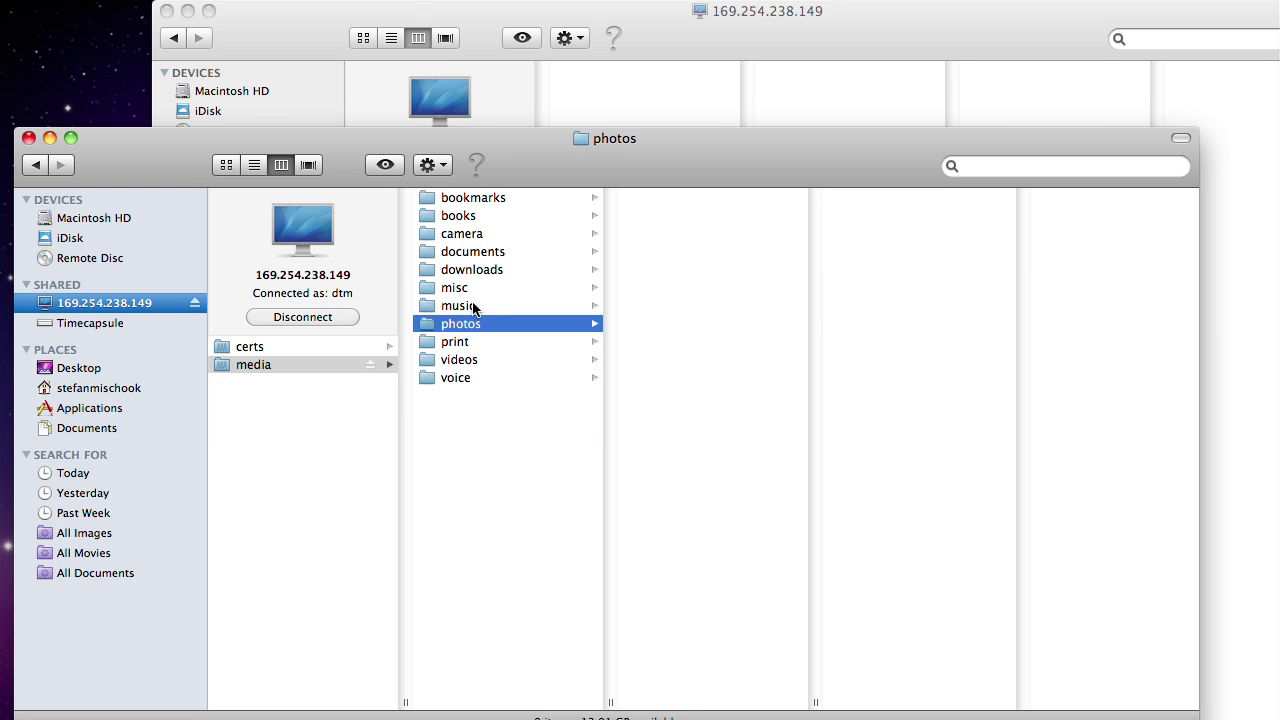
click(474, 307)
click(475, 270)
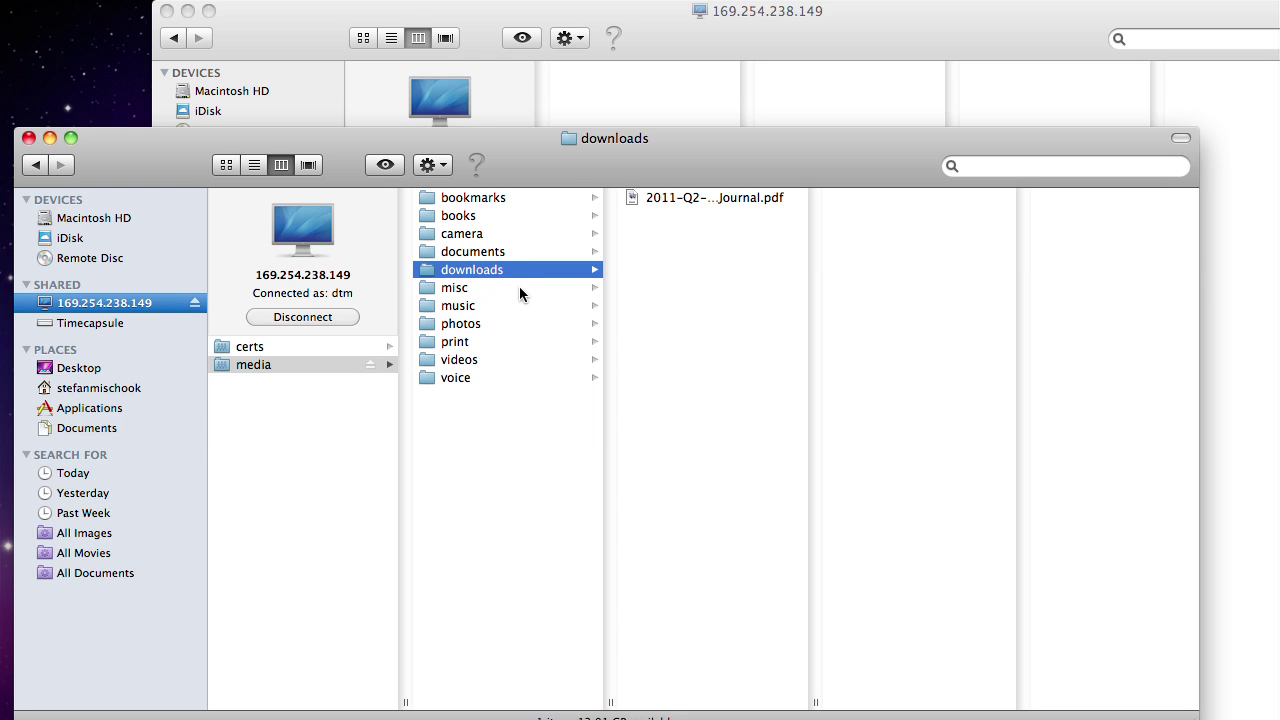
click(502, 288)
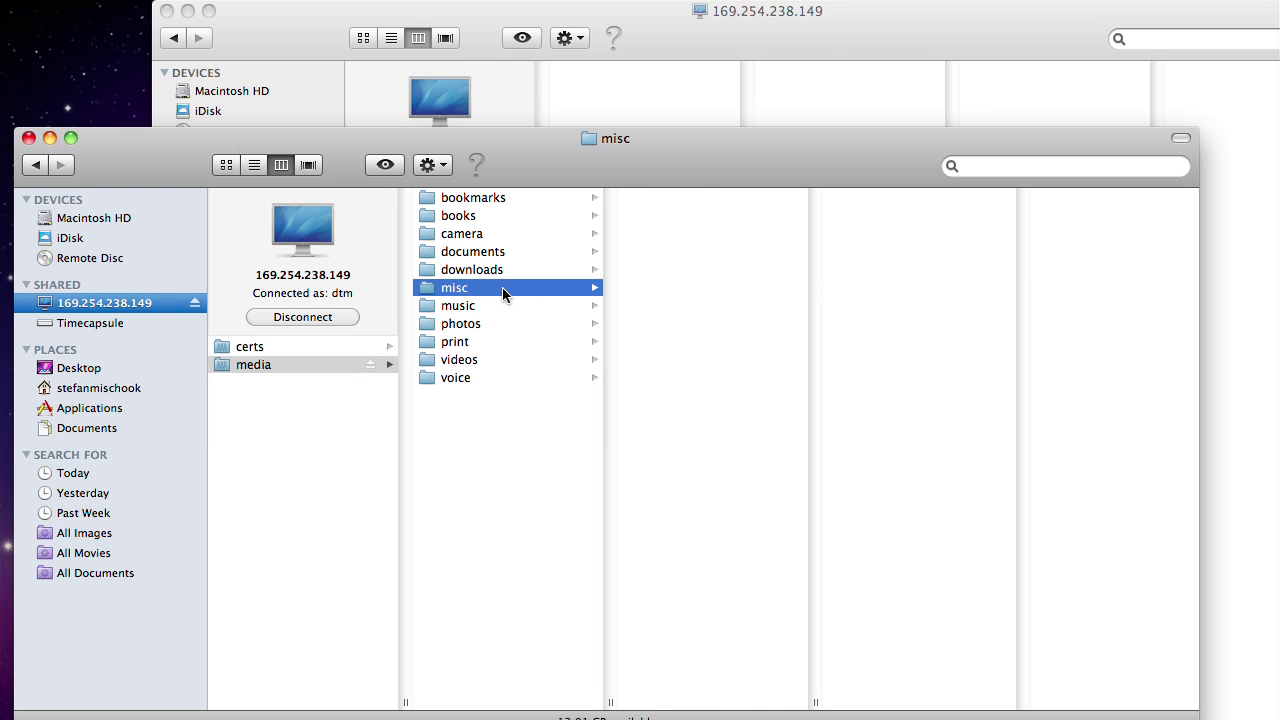
click(188, 11)
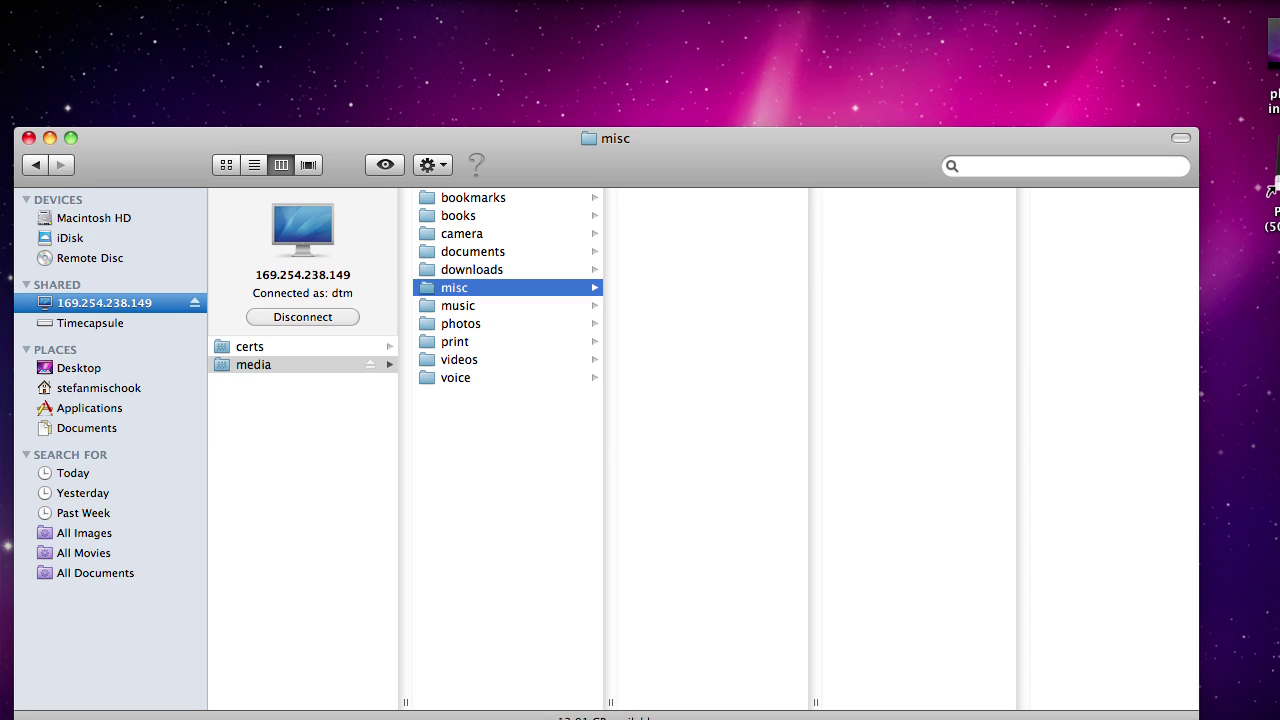
- Open a new Finder window on home Downloads, select ps_20110425_low.mp3, and arrange it beside the share window
click(40, 0)
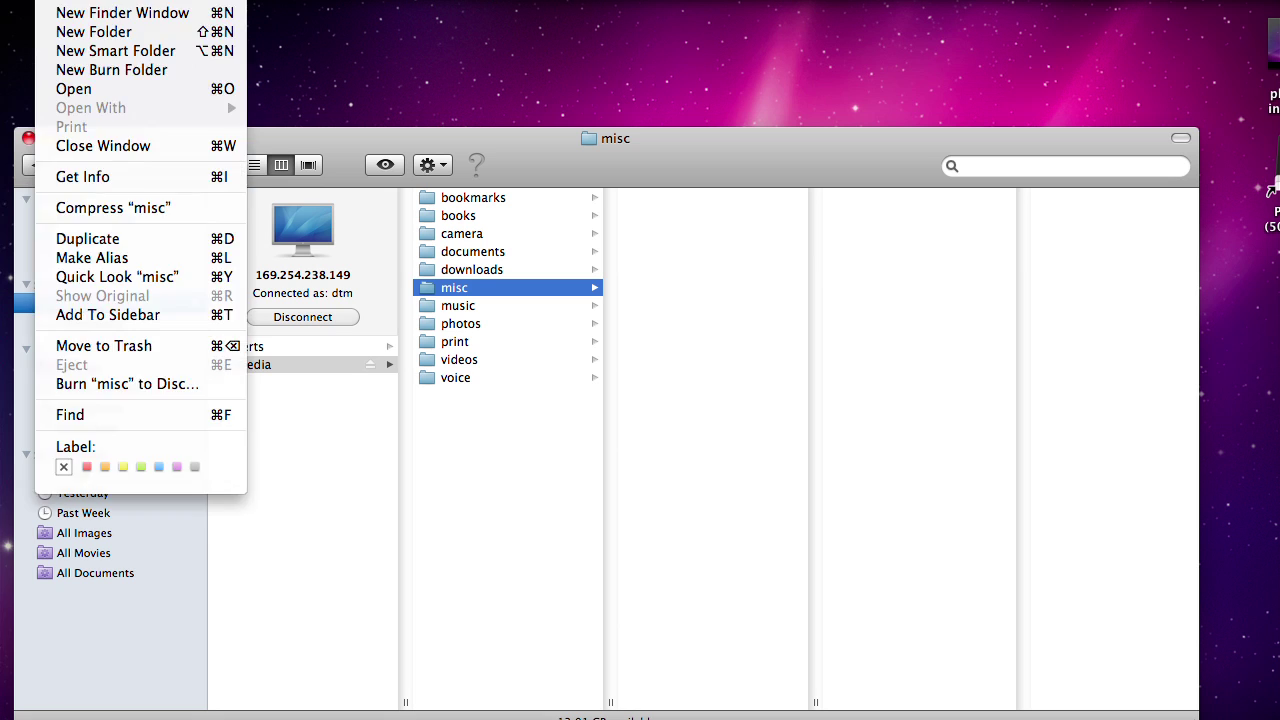
mouse_move(45, 0)
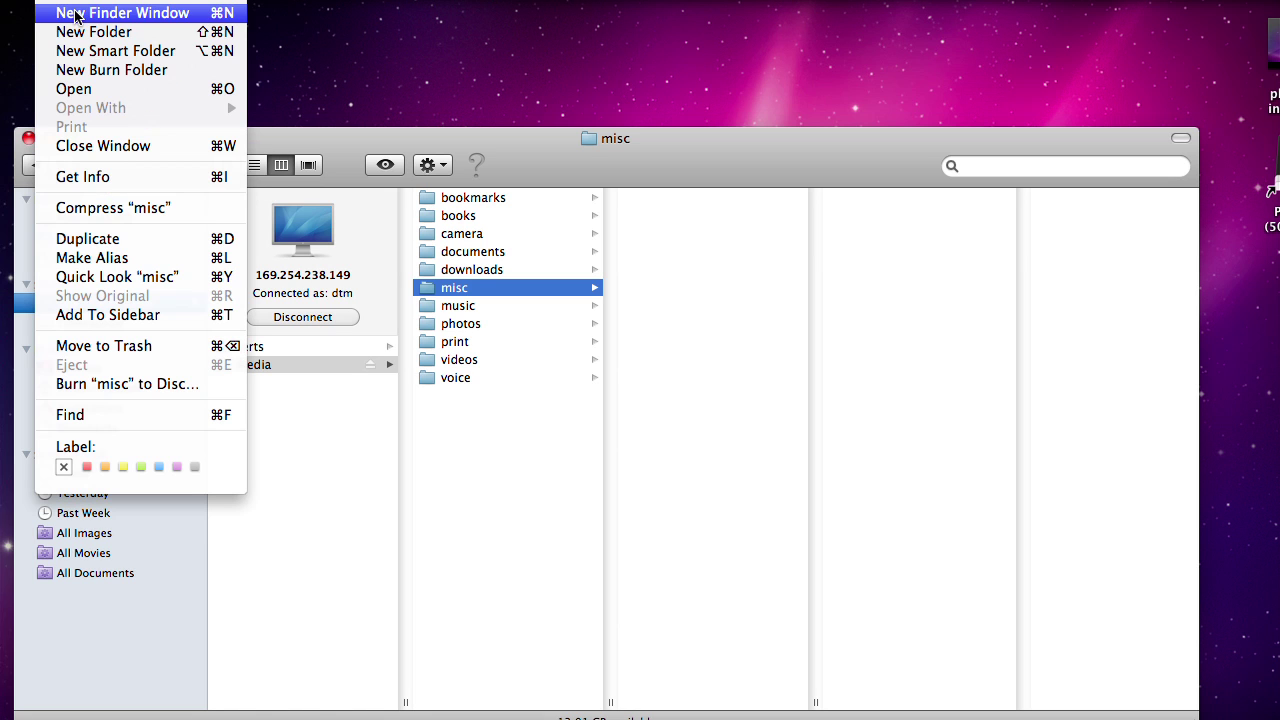
click(76, 12)
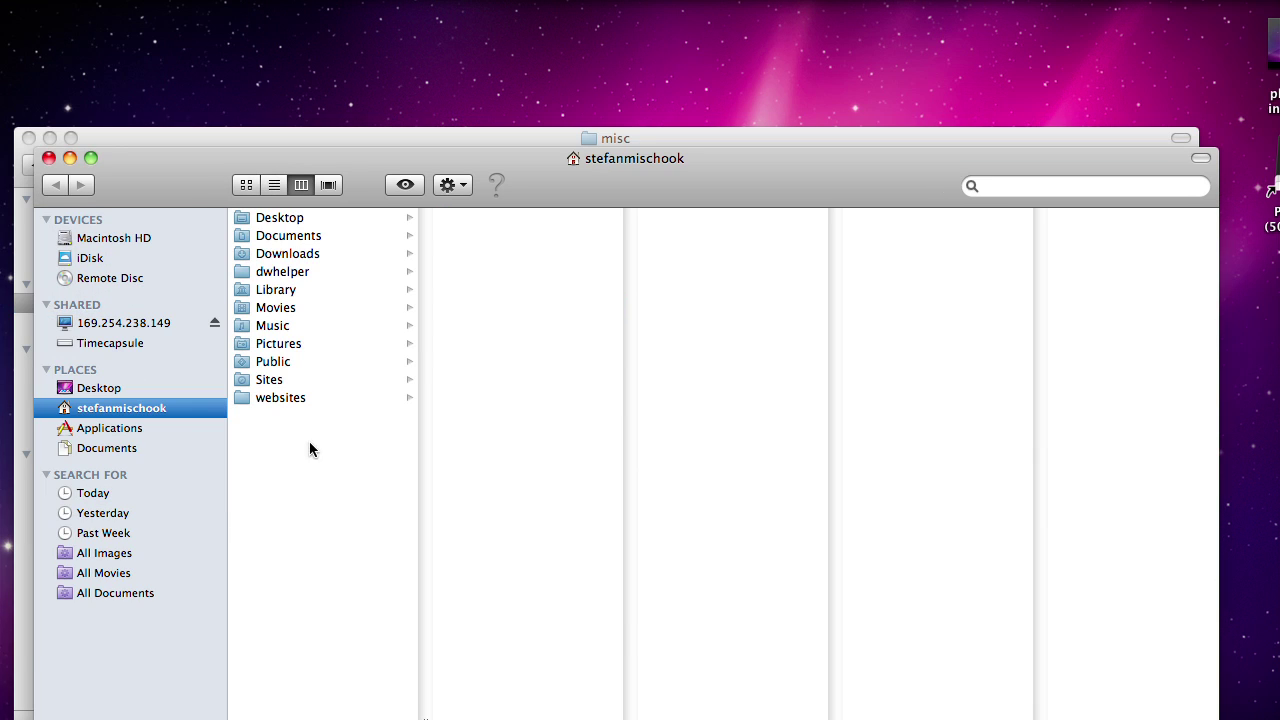
click(316, 271)
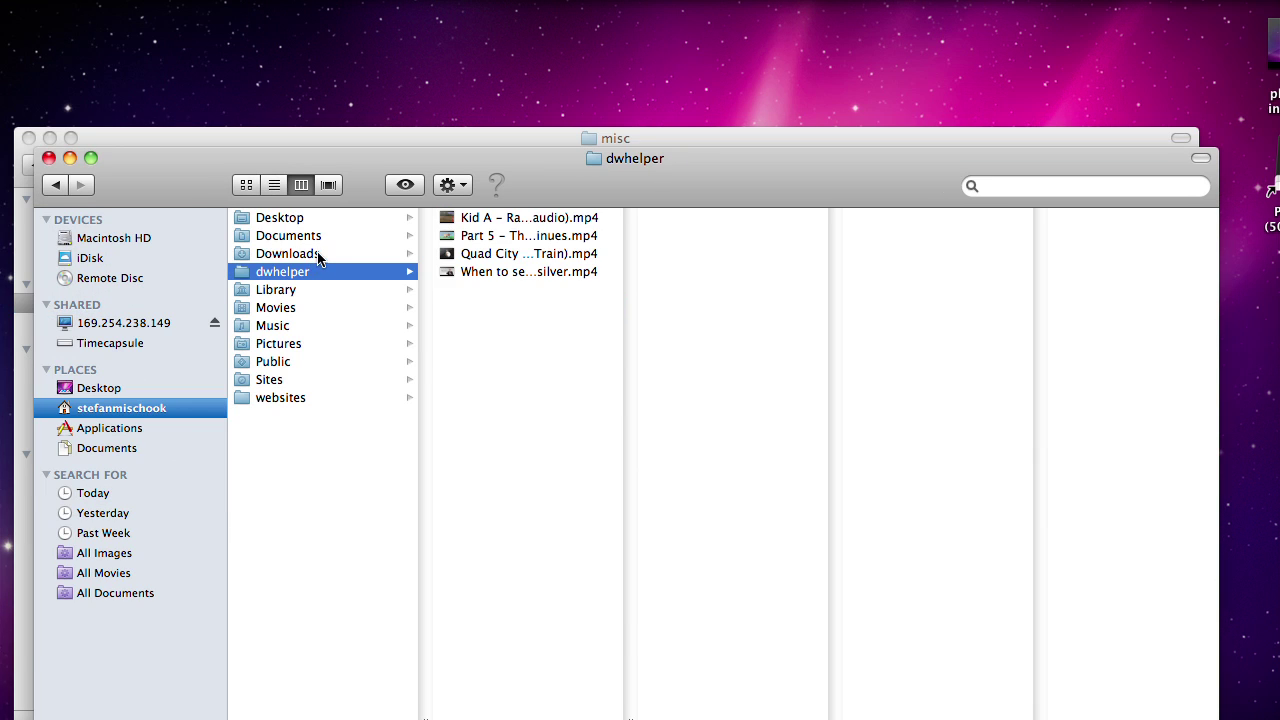
click(318, 255)
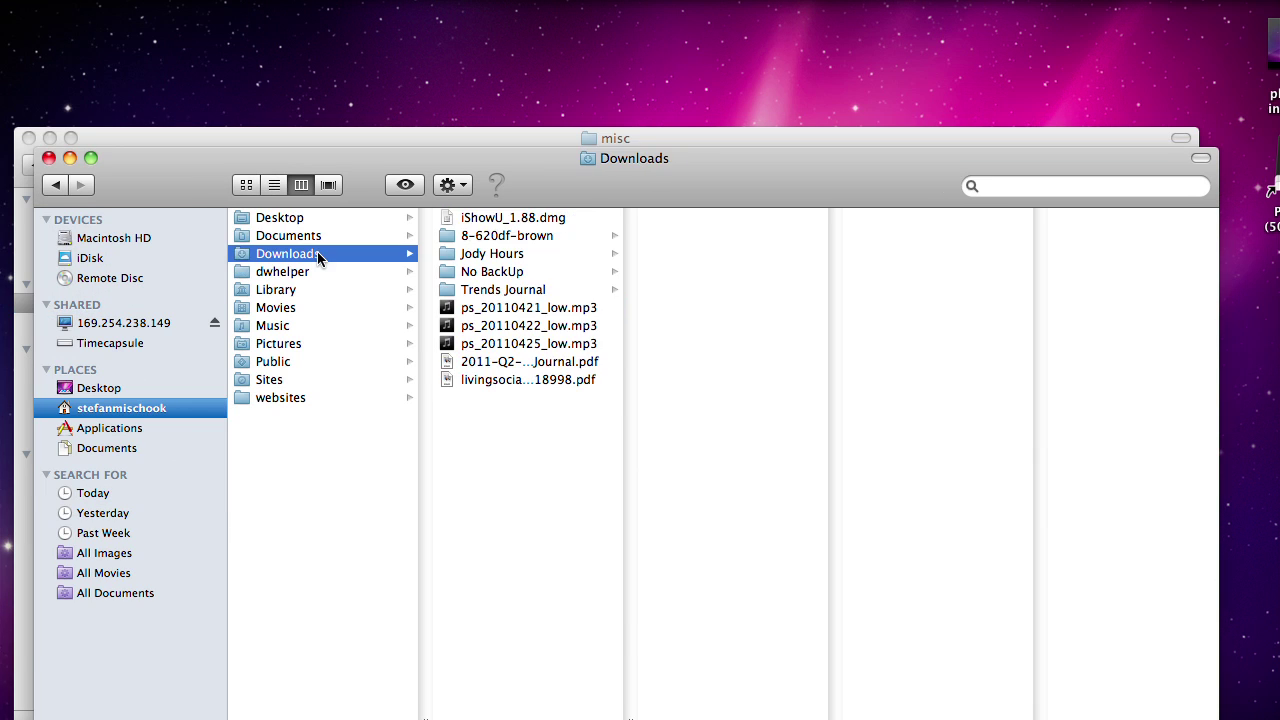
click(459, 345)
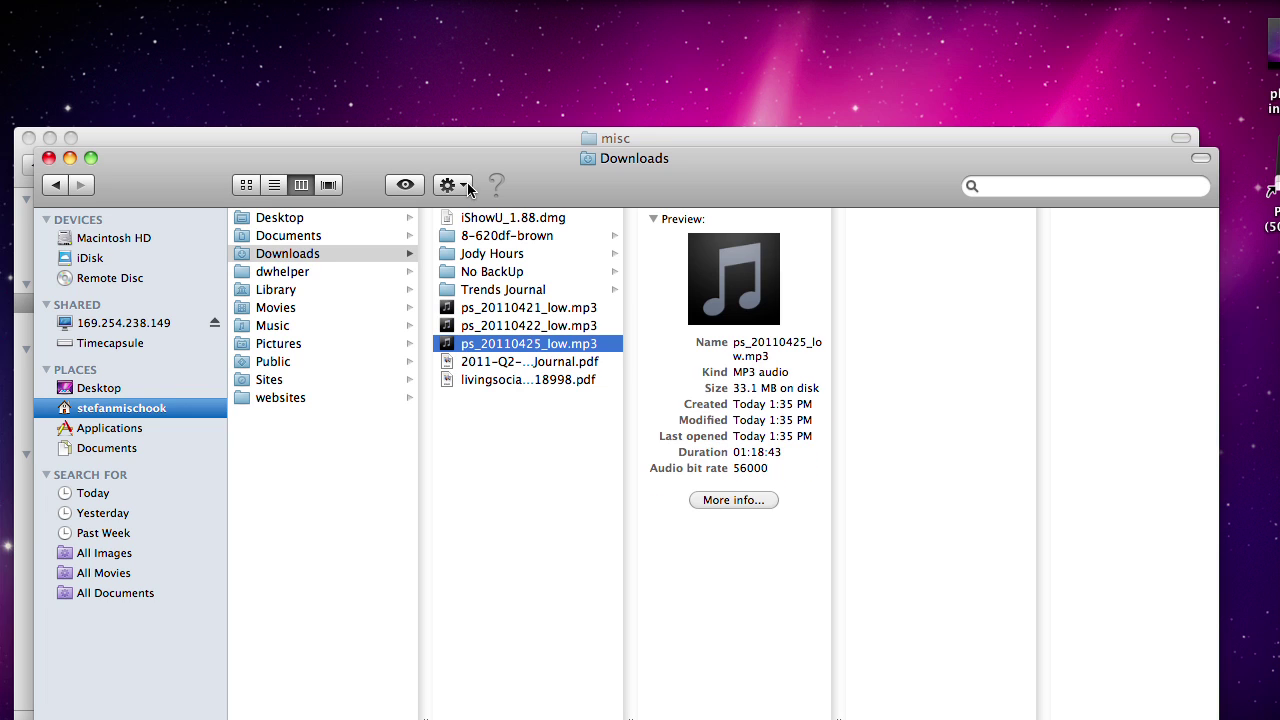
drag(483, 165, 637, 484)
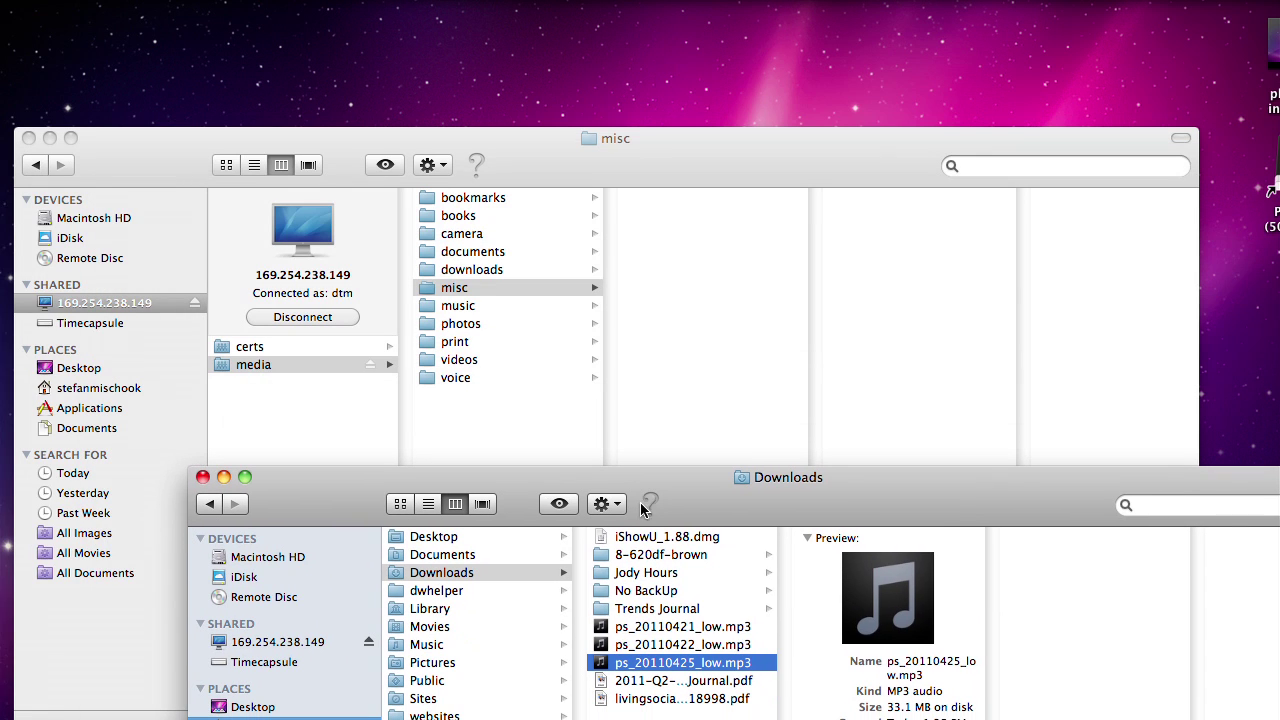
click(480, 309)
- Copy ps_20110425_low.mp3 from Downloads into the PlayBook's music folder, then close the Downloads window
click(480, 308)
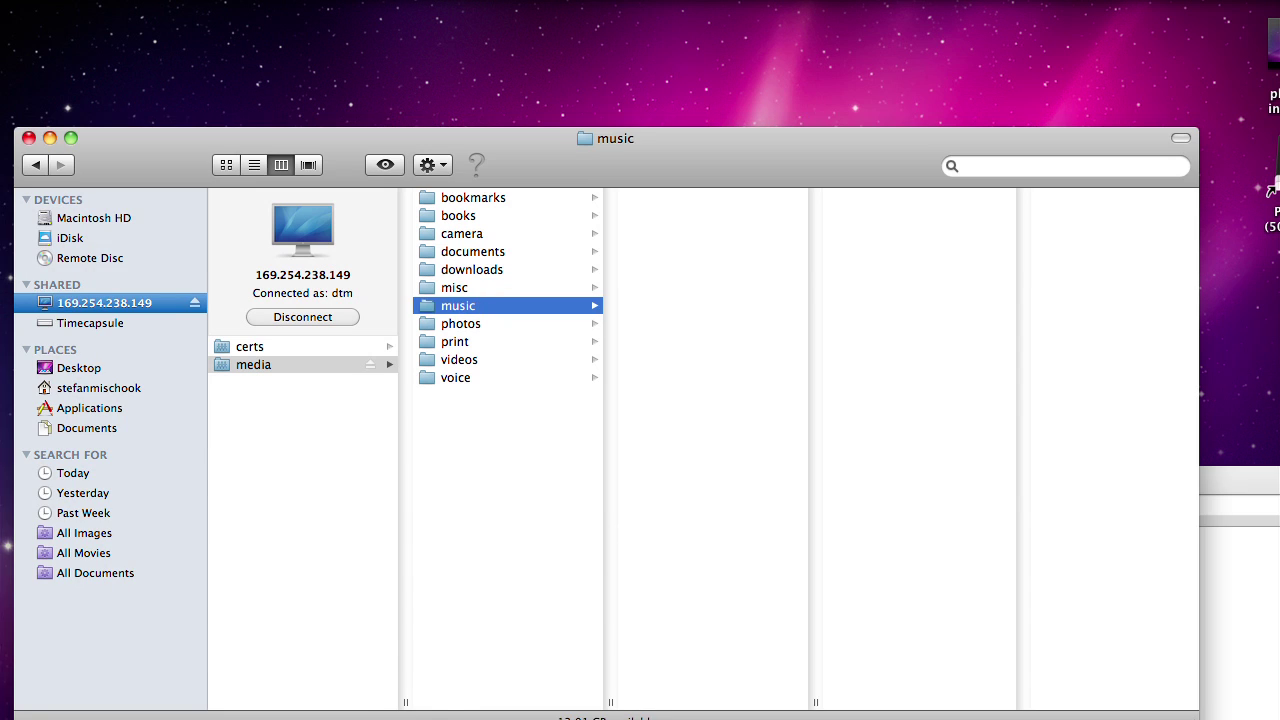
key(super+grave)
drag(625, 663, 704, 288)
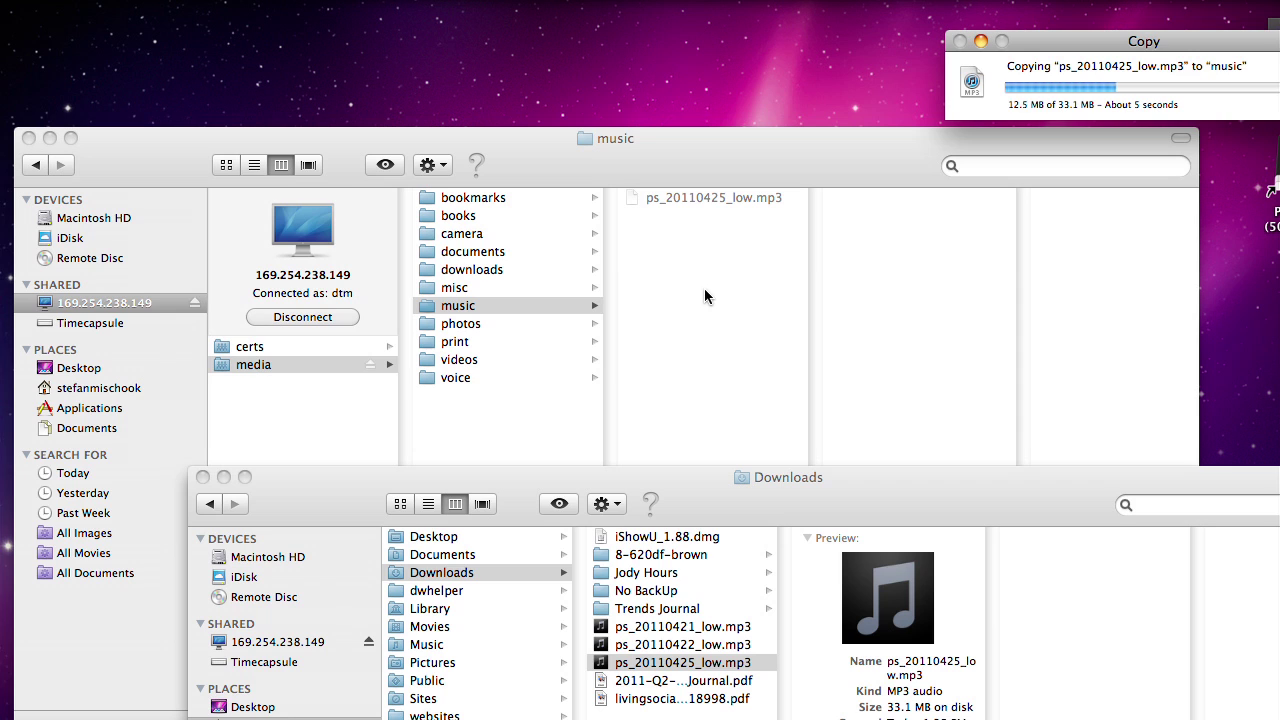
drag(1067, 32, 877, 99)
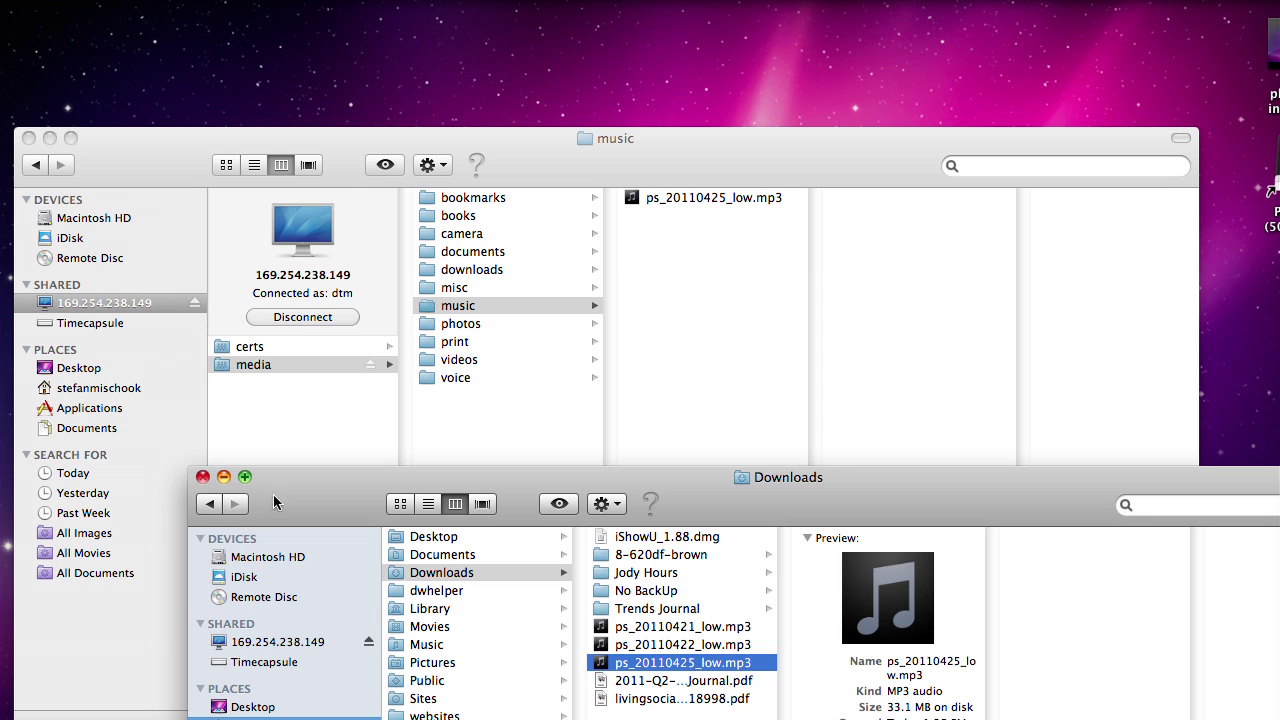
click(657, 652)
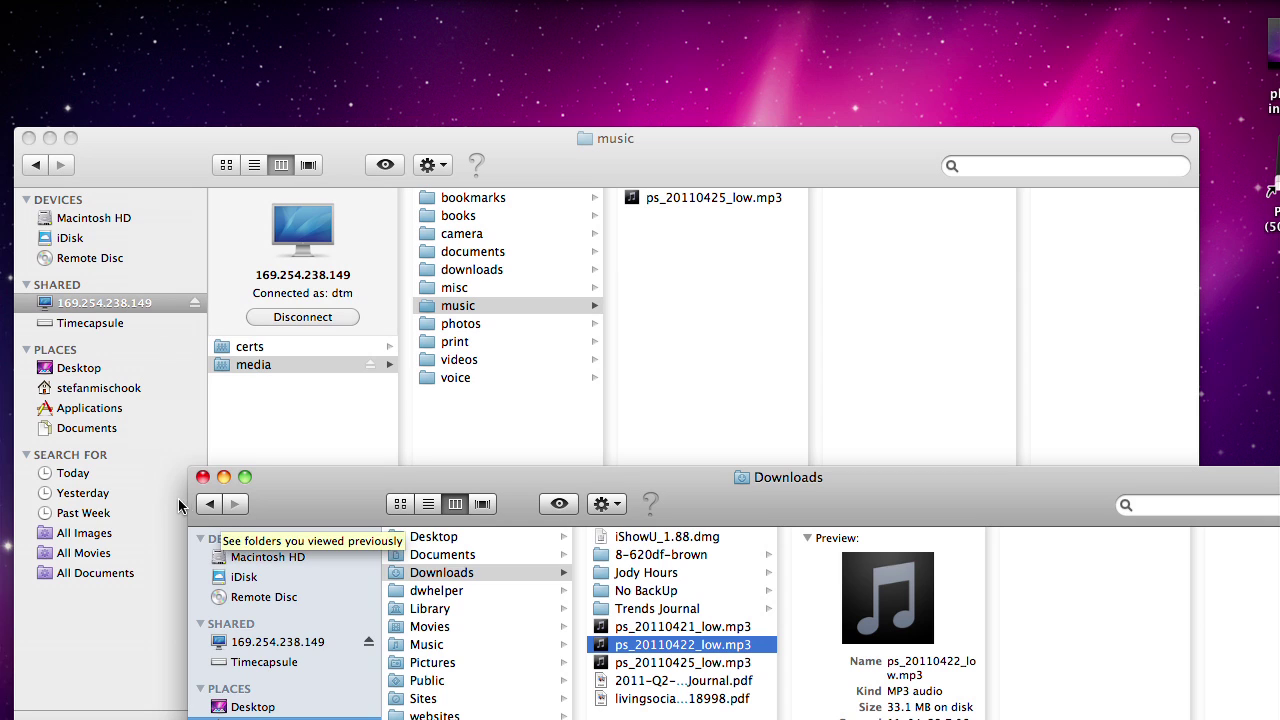
click(202, 477)
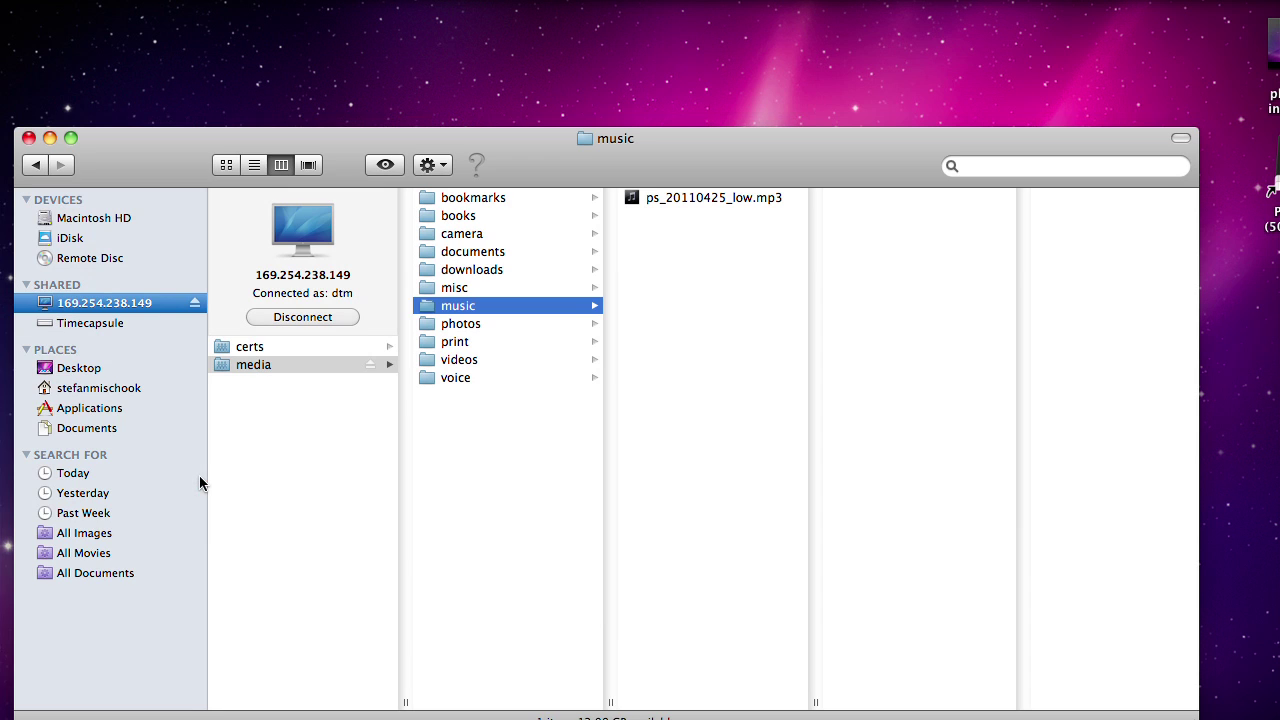
- Eject the 169.254.238.149 share from the SHARED section of the Finder sidebar
drag(201, 163, 296, 146)
click(287, 287)
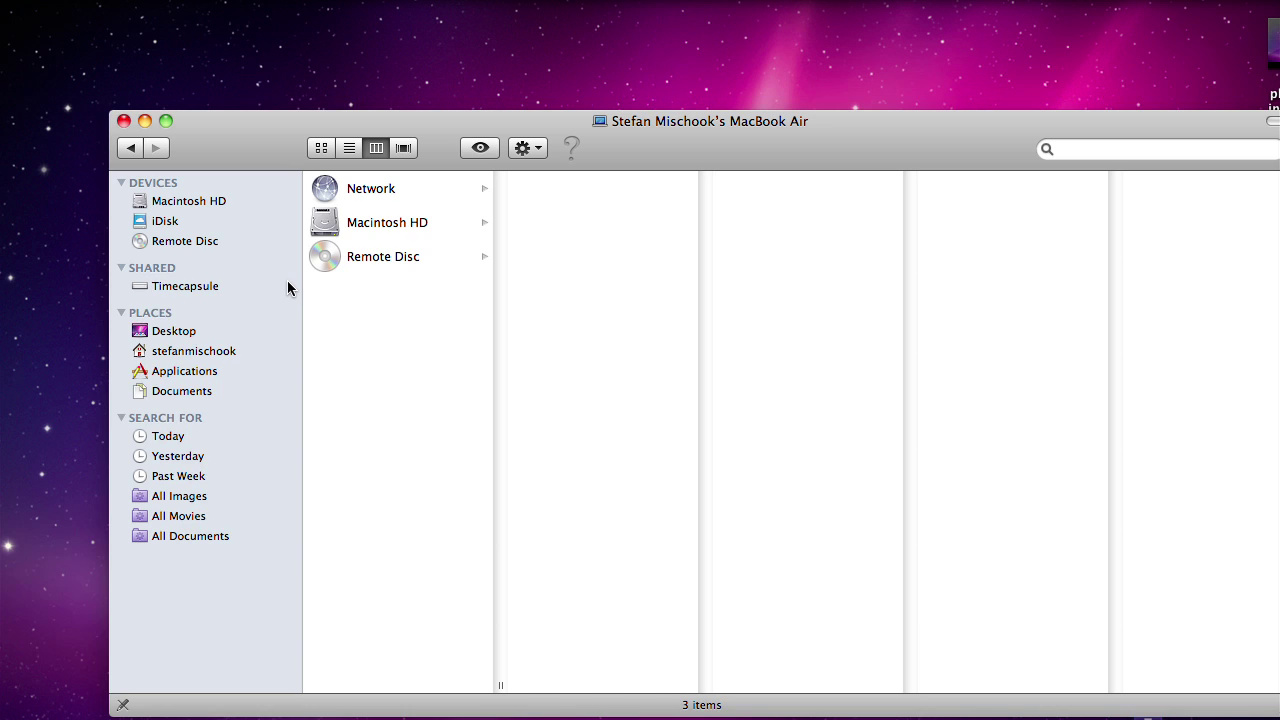